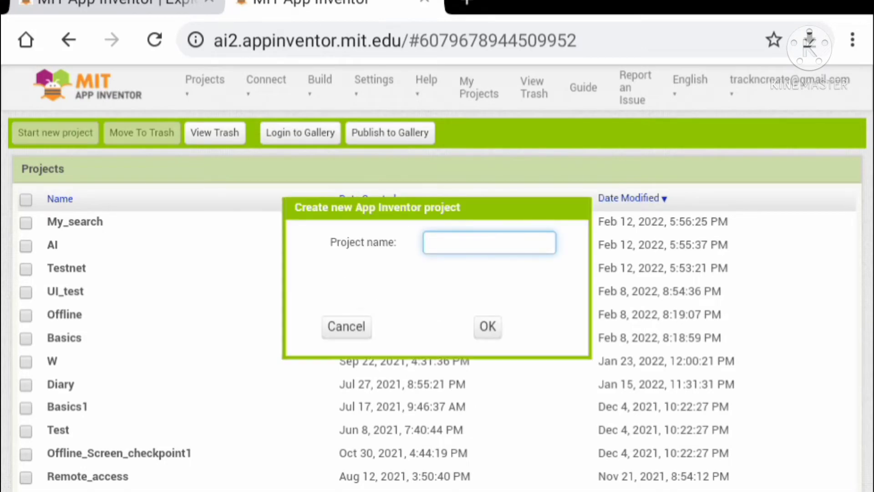
Step: Create a new project named 'Network_tester'
{"action": "left_click", "coordinate": [488, 242]}
{"action": "type", "text": "Net"}
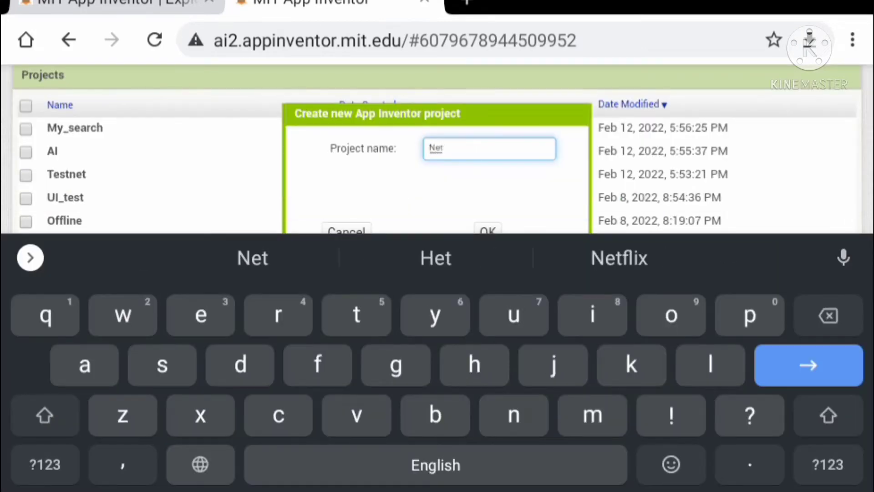
{"action": "type", "text": "work"}
{"action": "left_click", "coordinate": [45, 465]}
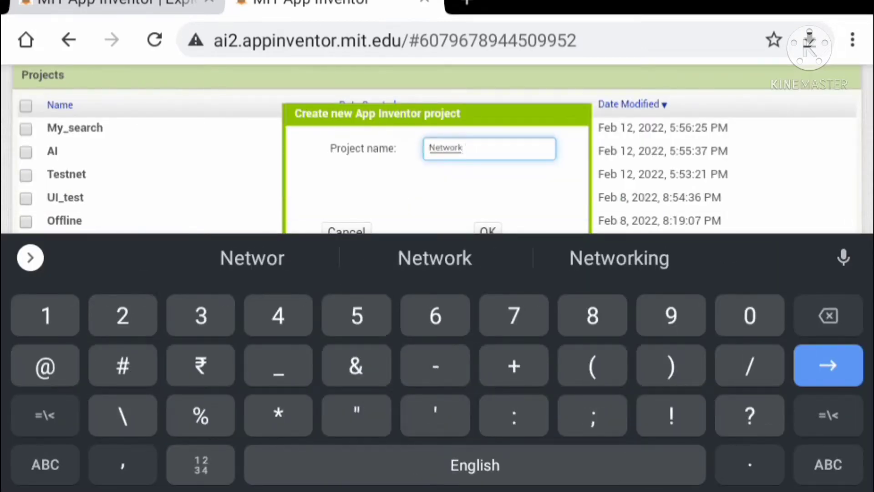
{"action": "type", "text": "_tester"}
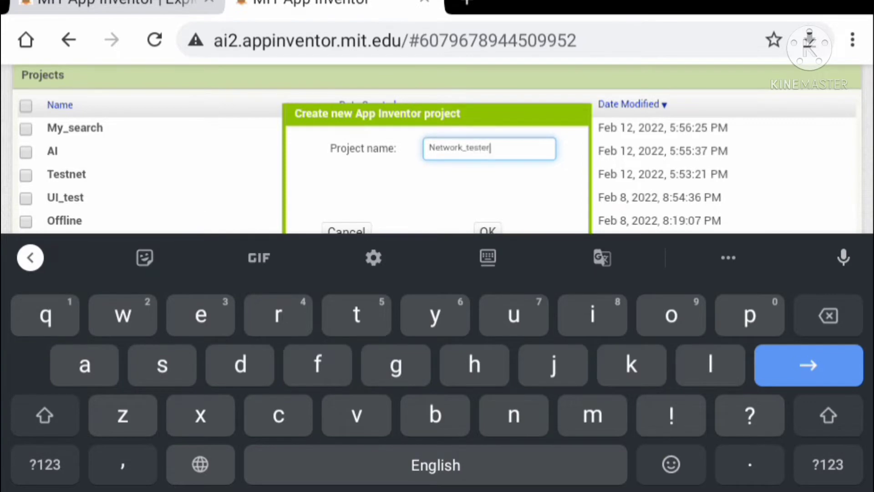
{"action": "key", "text": "Return"}
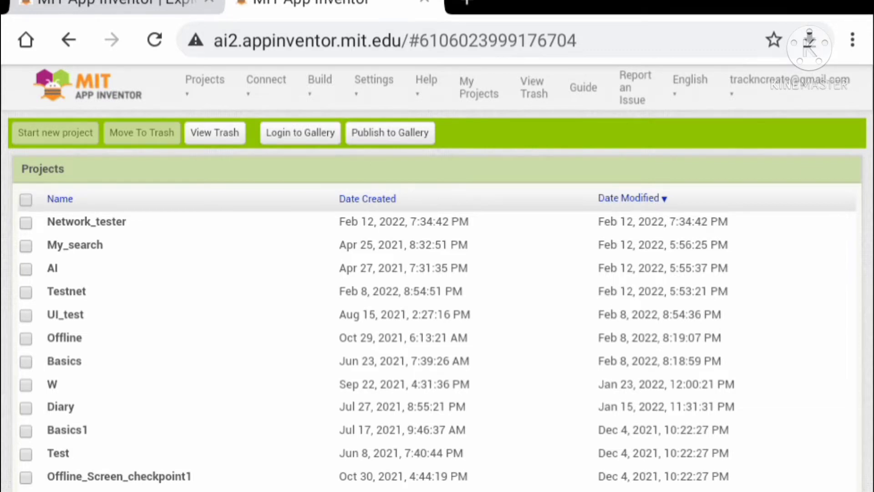
{"action": "scroll", "coordinate": [438, 273], "scroll_direction": "down", "scroll_amount": 4}
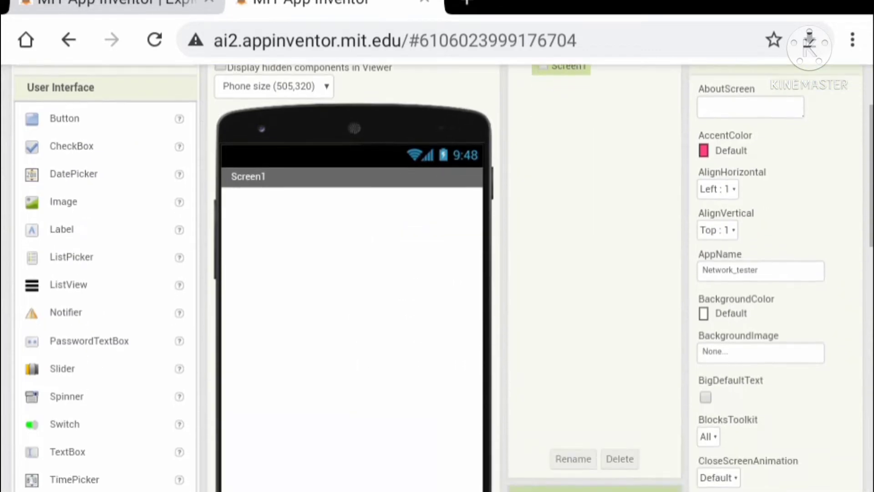
{"action": "left_click_drag", "start_coordinate": [74, 377], "coordinate": [341, 239]}
{"action": "scroll", "coordinate": [437, 274], "scroll_direction": "up", "scroll_amount": 3}
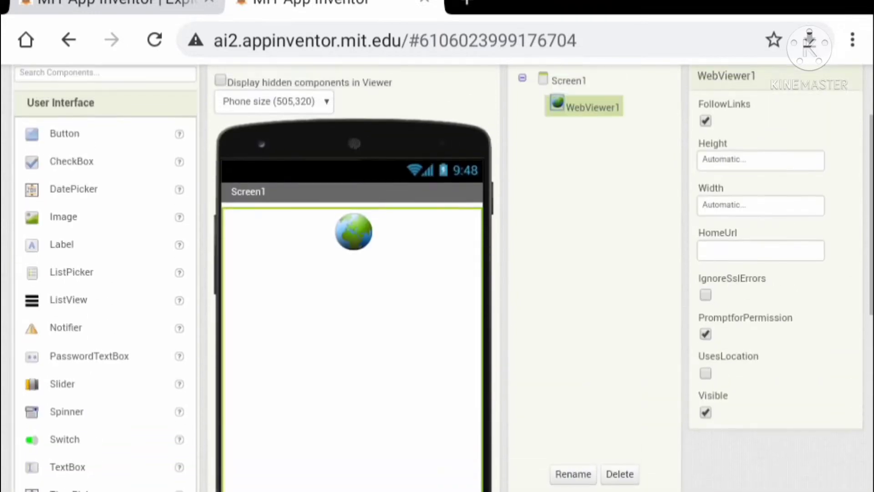
{"action": "left_click_drag", "start_coordinate": [59, 244], "coordinate": [307, 398]}
{"action": "scroll", "coordinate": [438, 274], "scroll_direction": "down", "scroll_amount": 4}
{"action": "scroll", "coordinate": [437, 273], "scroll_direction": "up", "scroll_amount": 3}
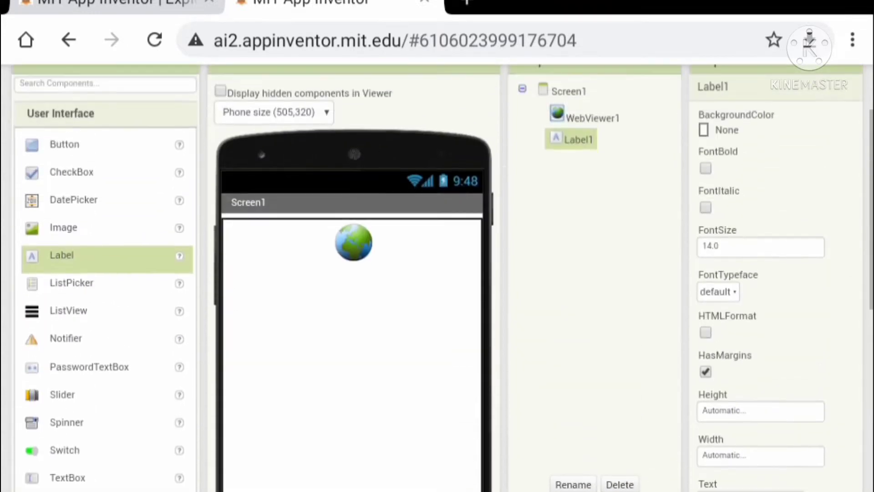
Step: Give Label1 a Default background colour and Fill parent width
{"action": "left_click", "coordinate": [721, 130]}
{"action": "left_click", "coordinate": [743, 235]}
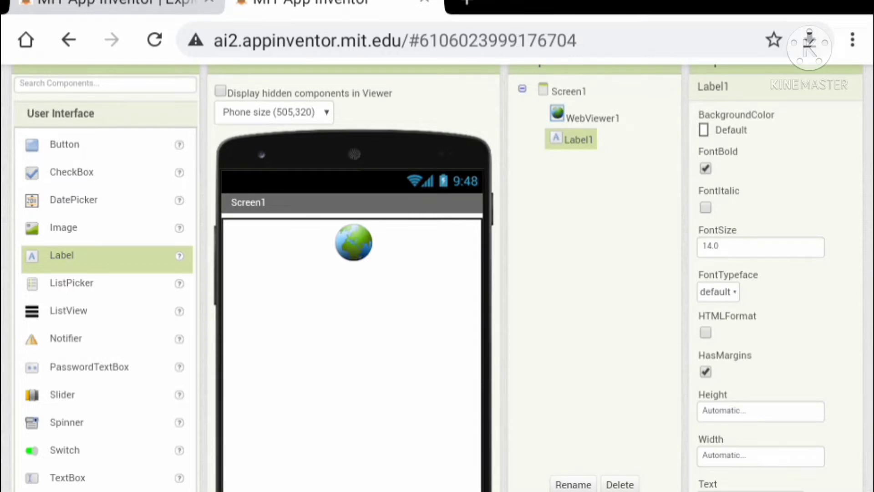
{"action": "scroll", "coordinate": [437, 273], "scroll_direction": "down", "scroll_amount": 2}
{"action": "left_click", "coordinate": [760, 363]}
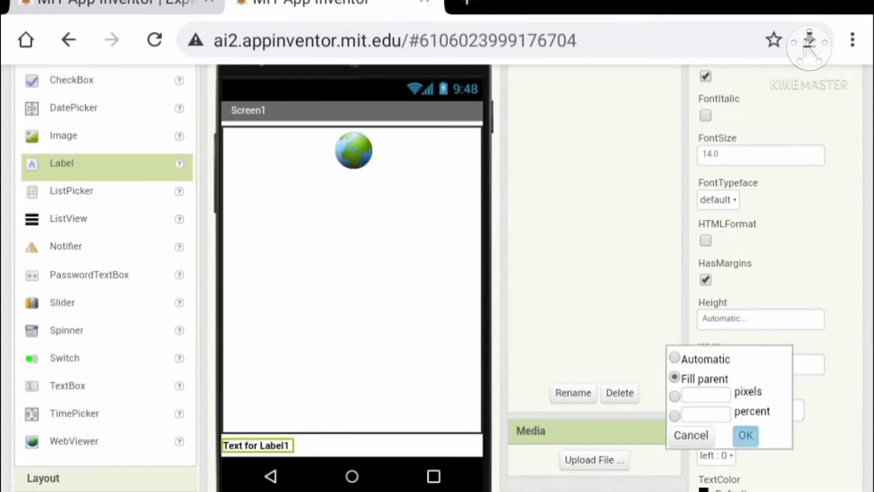
{"action": "left_click", "coordinate": [745, 435]}
{"action": "scroll", "coordinate": [437, 273], "scroll_direction": "down", "scroll_amount": 1}
{"action": "scroll", "coordinate": [437, 273], "scroll_direction": "down", "scroll_amount": 2}
Step: Center Label1's text and change it to 'CONNECTING...'
{"action": "left_click", "coordinate": [717, 311]}
{"action": "left_click", "coordinate": [728, 357]}
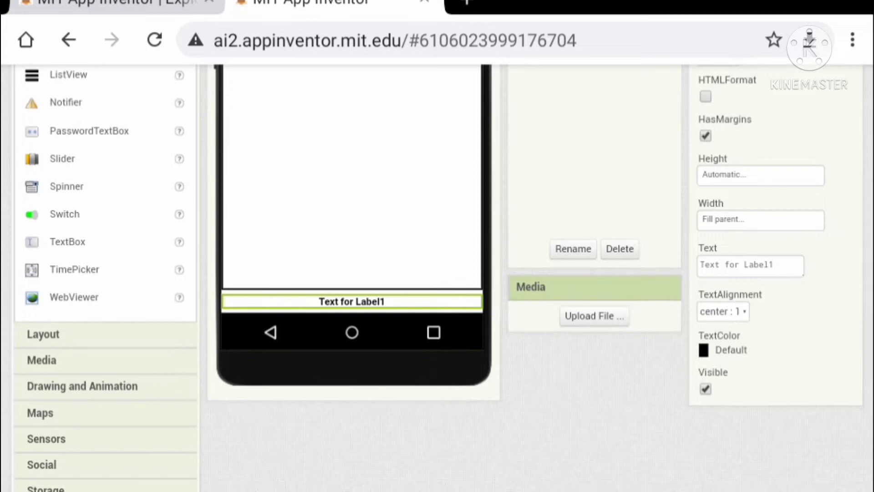
{"action": "scroll", "coordinate": [437, 273], "scroll_direction": "up", "scroll_amount": 2}
{"action": "left_click", "coordinate": [751, 367]}
{"action": "key", "text": "BackSpace"}
{"action": "key", "text": "BackSpace"}
{"action": "key", "text": "BackSpace"}
{"action": "key", "text": "BackSpace"}
{"action": "key", "text": "BackSpace"}
{"action": "key", "text": "BackSpace"}
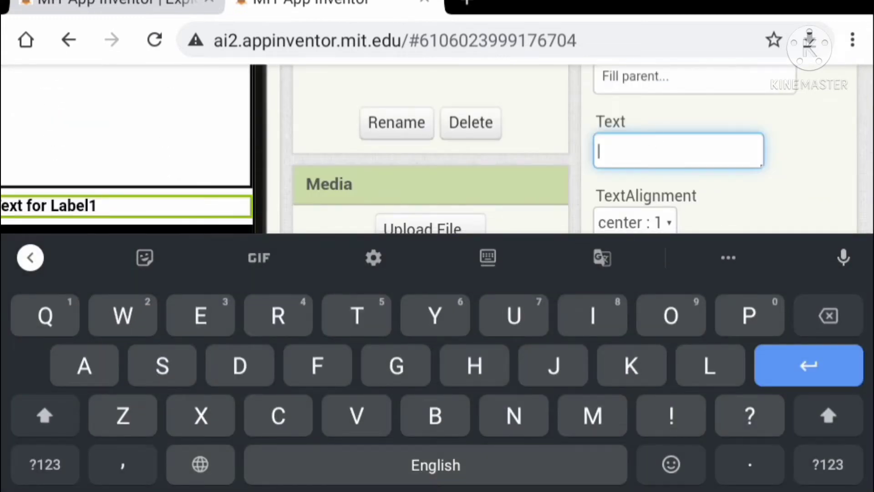
{"action": "type", "text": "CONNE"}
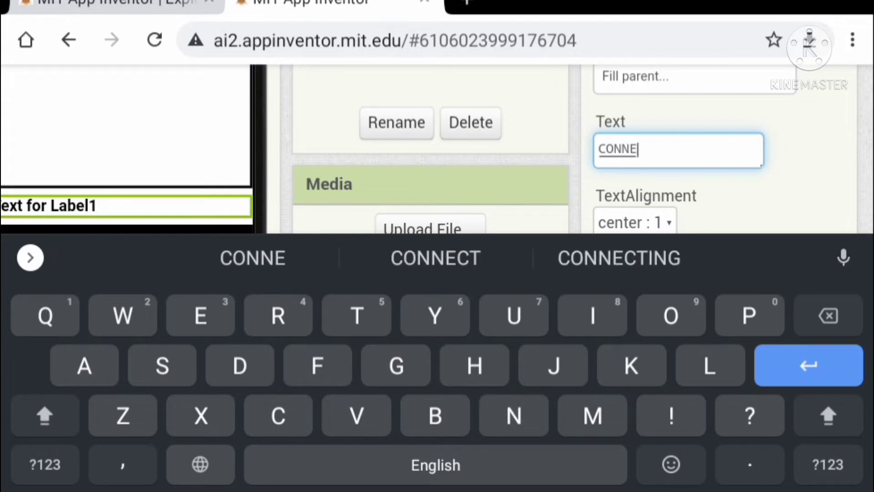
{"action": "type", "text": "CT"}
{"action": "type", "text": "ING..."}
{"action": "key", "text": "Return"}
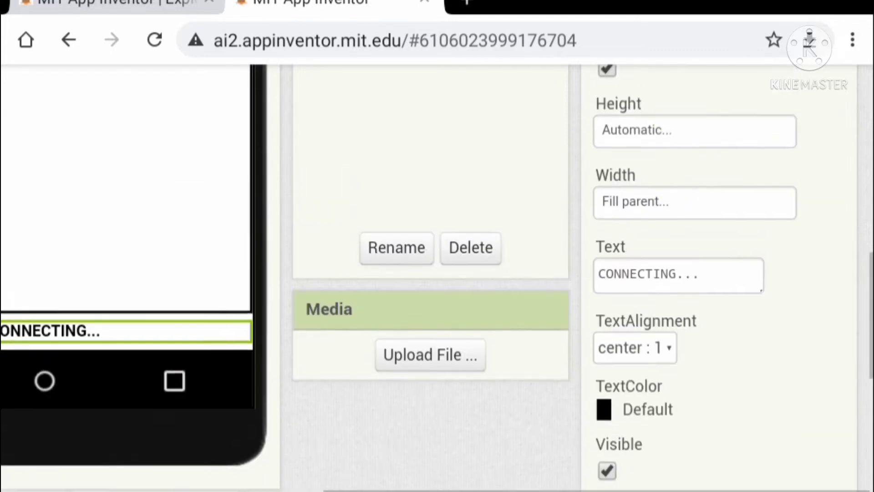
Step: Set Label1's height to 10 percent of the screen
{"action": "left_click", "coordinate": [693, 142]}
{"action": "left_click", "coordinate": [607, 236]}
{"action": "left_click", "coordinate": [44, 463]}
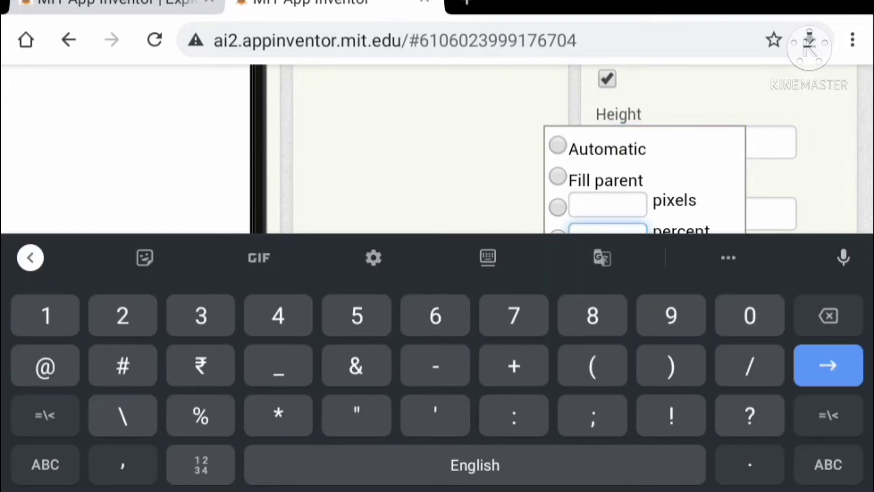
{"action": "type", "text": "10"}
{"action": "key", "text": "Return"}
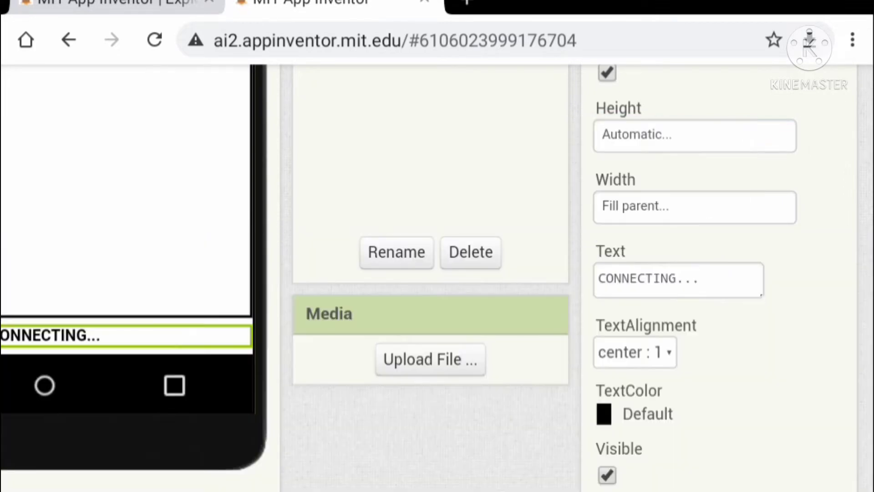
{"action": "left_click", "coordinate": [671, 264]}
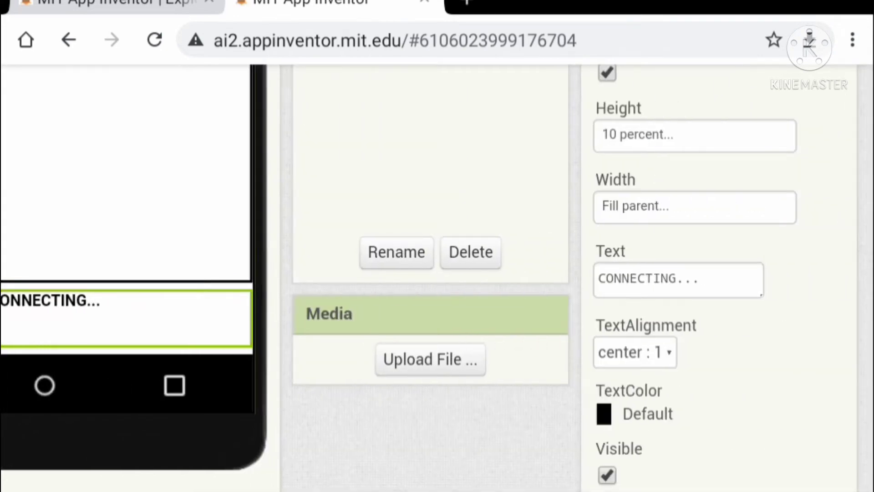
Step: Change the label height to 5 percent and its font size to 16
{"action": "left_click", "coordinate": [695, 135]}
{"action": "left_click", "coordinate": [607, 226]}
{"action": "key", "text": "BackSpace"}
{"action": "key", "text": "BackSpace"}
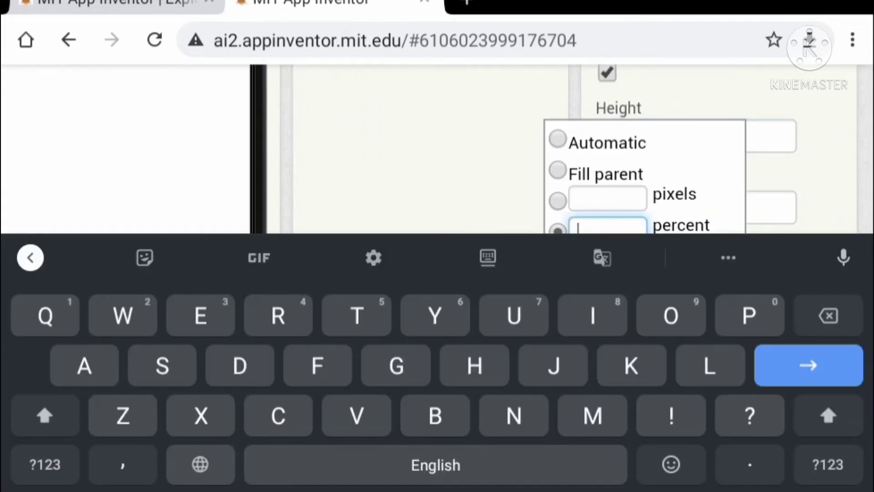
{"action": "type", "text": "5"}
{"action": "key", "text": "Return"}
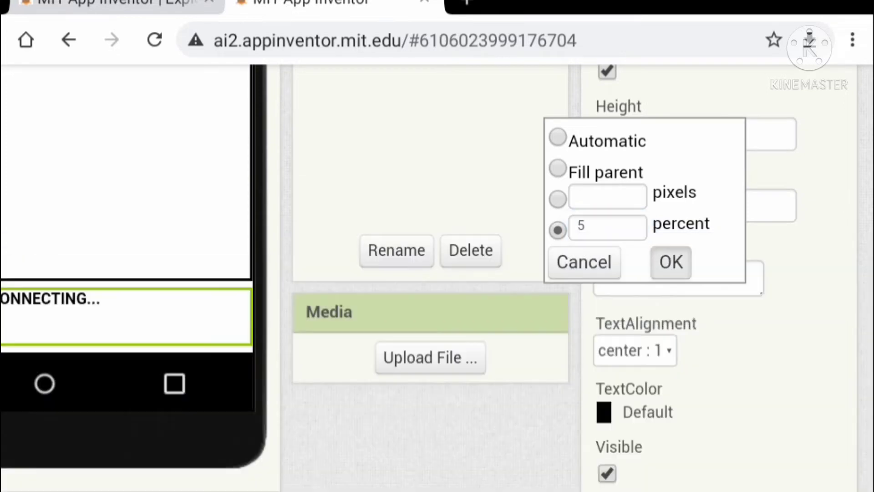
{"action": "left_click", "coordinate": [669, 259]}
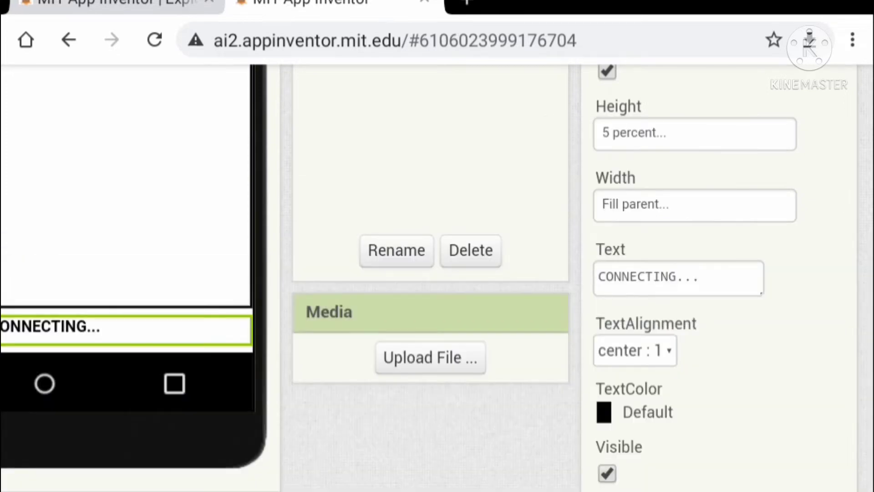
{"action": "scroll", "coordinate": [437, 274], "scroll_direction": "up", "scroll_amount": 5}
{"action": "type", "text": "1"}
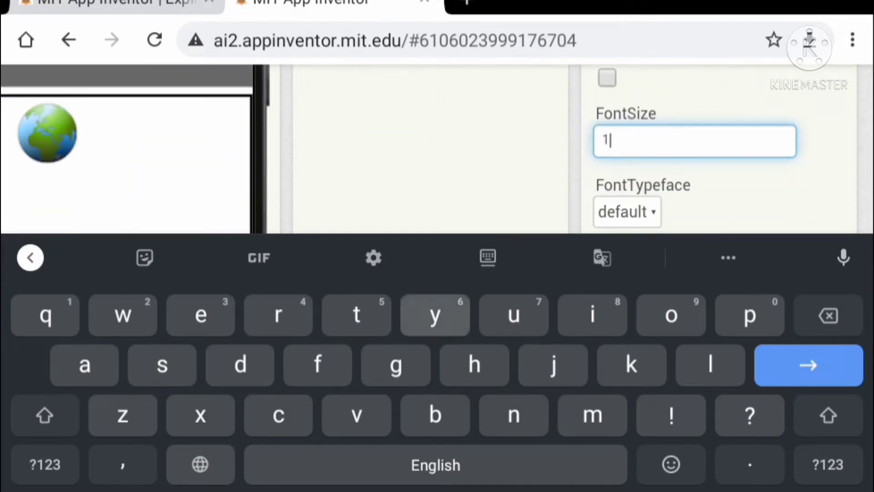
{"action": "type", "text": "6"}
{"action": "key", "text": "Return"}
{"action": "scroll", "coordinate": [437, 273], "scroll_direction": "up", "scroll_amount": 3}
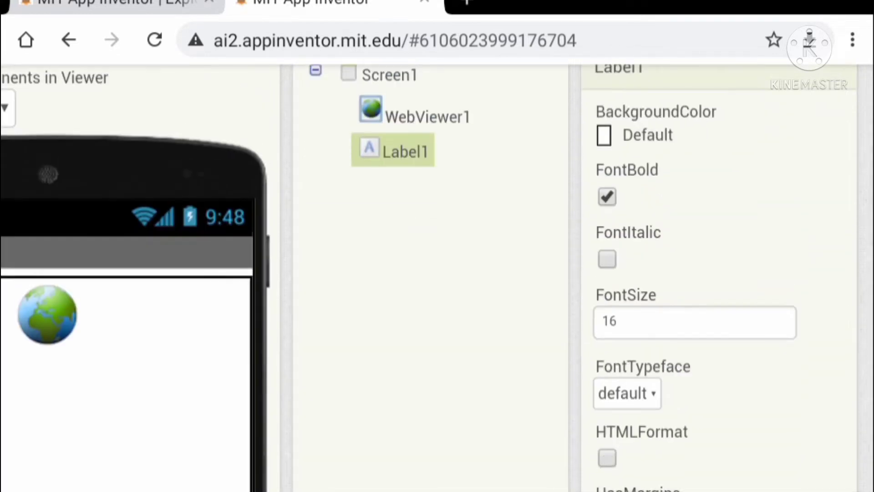
{"action": "scroll", "coordinate": [437, 274], "scroll_direction": "down", "scroll_amount": 3}
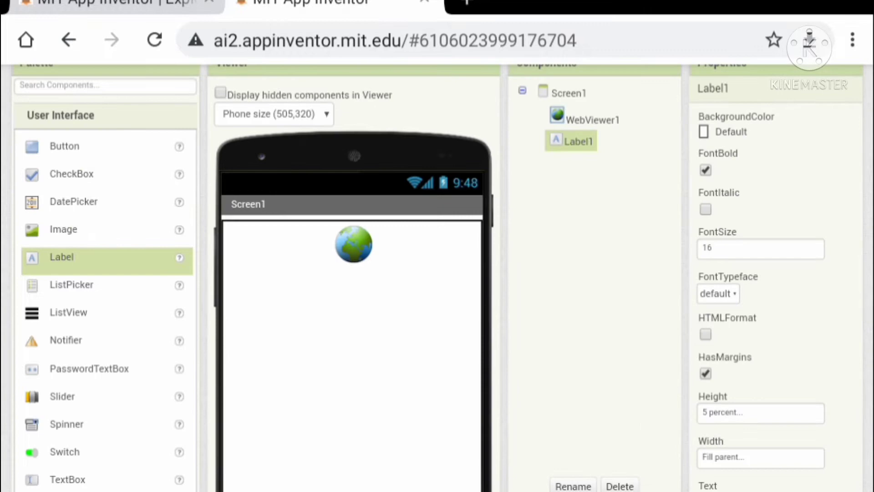
{"action": "scroll", "coordinate": [437, 274], "scroll_direction": "down", "scroll_amount": 2}
{"action": "scroll", "coordinate": [438, 274], "scroll_direction": "down", "scroll_amount": 3}
{"action": "scroll", "coordinate": [437, 273], "scroll_direction": "up", "scroll_amount": 5}
Step: Import the com.sunny.Net.aix extension into the project
{"action": "left_click", "coordinate": [61, 159]}
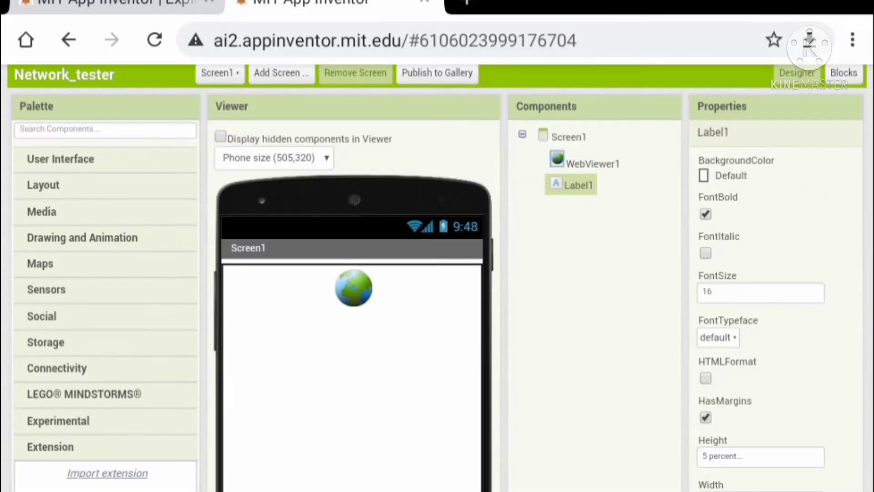
{"action": "scroll", "coordinate": [438, 273], "scroll_direction": "down", "scroll_amount": 2}
{"action": "left_click", "coordinate": [107, 346]}
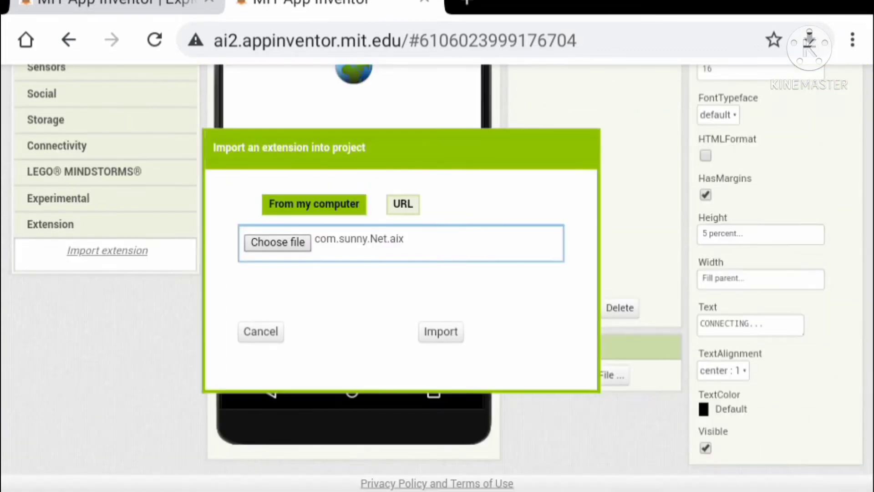
{"action": "left_click", "coordinate": [440, 332]}
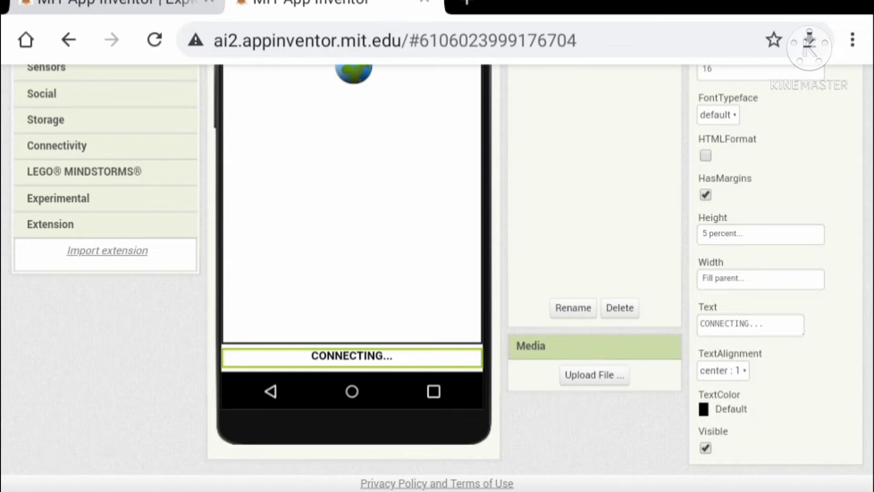
Step: Add the Net extension and a Notifier component to Screen1
{"action": "left_click_drag", "start_coordinate": [55, 273], "coordinate": [382, 211]}
{"action": "scroll", "coordinate": [437, 274], "scroll_direction": "up", "scroll_amount": 2}
{"action": "scroll", "coordinate": [437, 273], "scroll_direction": "up", "scroll_amount": 3}
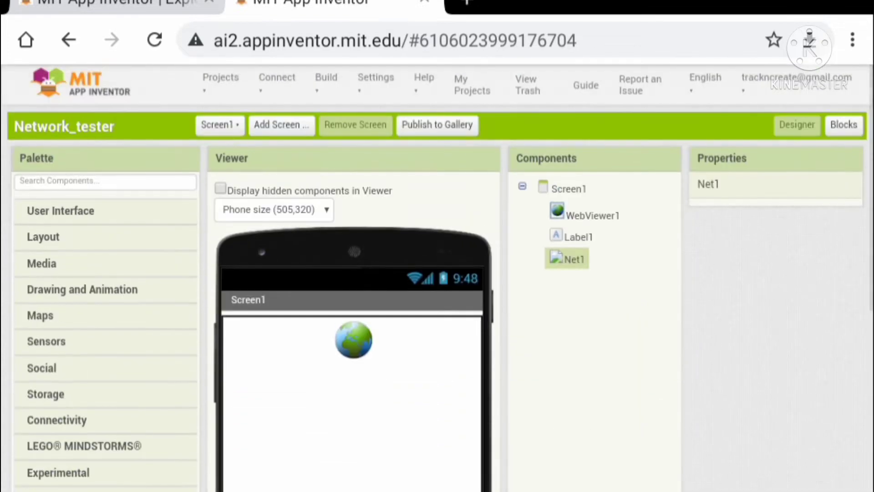
{"action": "left_click", "coordinate": [60, 211]}
{"action": "scroll", "coordinate": [437, 273], "scroll_direction": "down", "scroll_amount": 2}
{"action": "left_click_drag", "start_coordinate": [65, 280], "coordinate": [31, 282]}
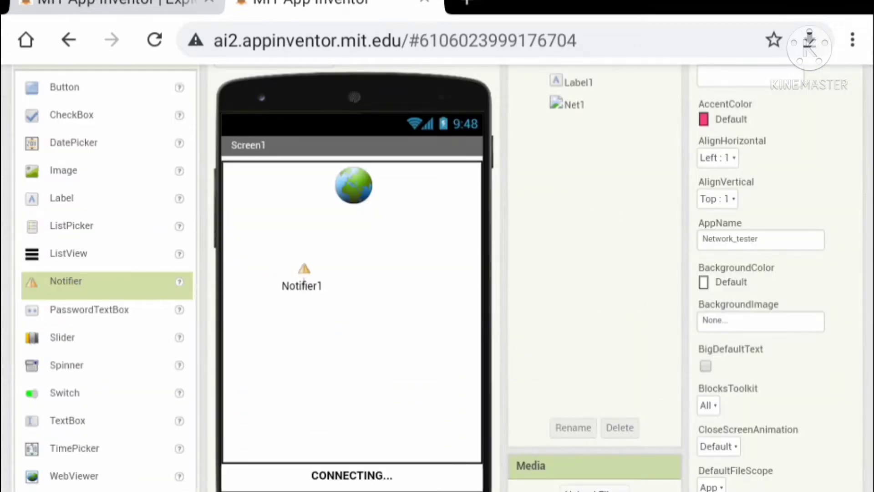
{"action": "left_click_drag", "start_coordinate": [302, 277], "coordinate": [302, 277]}
{"action": "scroll", "coordinate": [437, 273], "scroll_direction": "up", "scroll_amount": 3}
{"action": "scroll", "coordinate": [438, 274], "scroll_direction": "up", "scroll_amount": 1}
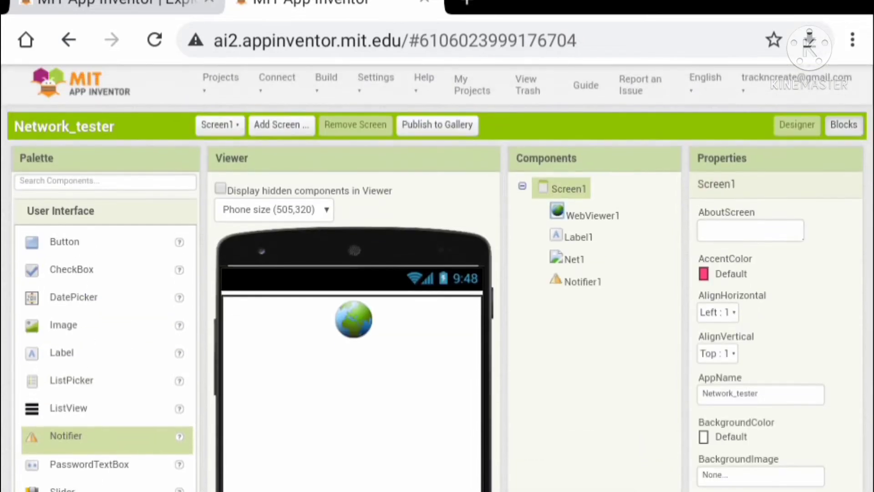
Step: In the Blocks editor, place a Screen1.Initialize event on the workspace
{"action": "left_click", "coordinate": [841, 133]}
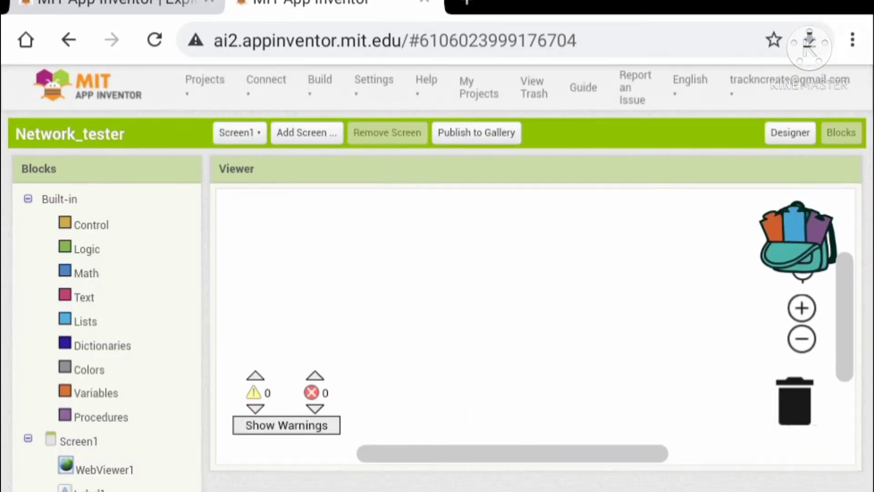
{"action": "left_click", "coordinate": [91, 224]}
{"action": "scroll", "coordinate": [437, 274], "scroll_direction": "down", "scroll_amount": 1}
{"action": "scroll", "coordinate": [437, 273], "scroll_direction": "down", "scroll_amount": 1}
{"action": "left_click", "coordinate": [101, 325]}
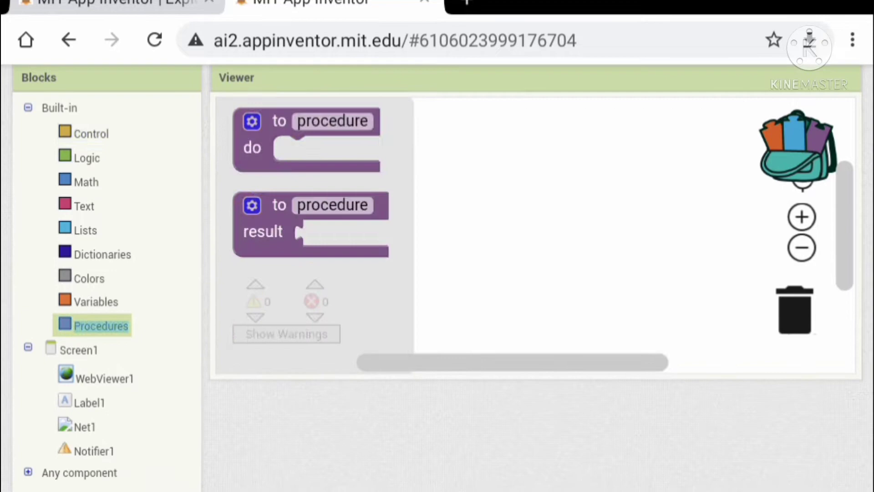
{"action": "left_click", "coordinate": [78, 350]}
{"action": "scroll", "coordinate": [438, 206], "scroll_direction": "down", "scroll_amount": 2}
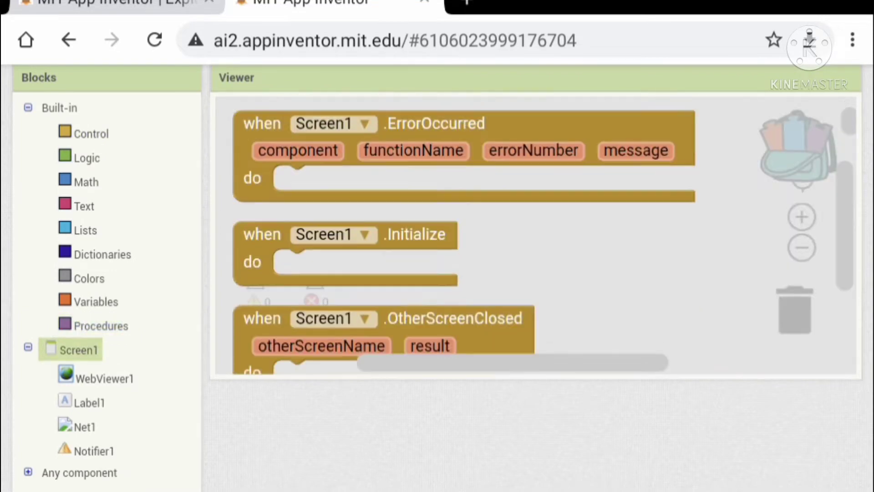
{"action": "mouse_move", "coordinate": [294, 236]}
{"action": "left_mouse_down"}
{"action": "mouse_move", "coordinate": [321, 229]}
{"action": "mouse_move", "coordinate": [294, 131]}
{"action": "left_mouse_up"}
{"action": "scroll", "coordinate": [438, 273], "scroll_direction": "down", "scroll_amount": 1}
{"action": "scroll", "coordinate": [437, 273], "scroll_direction": "up", "scroll_amount": 2}
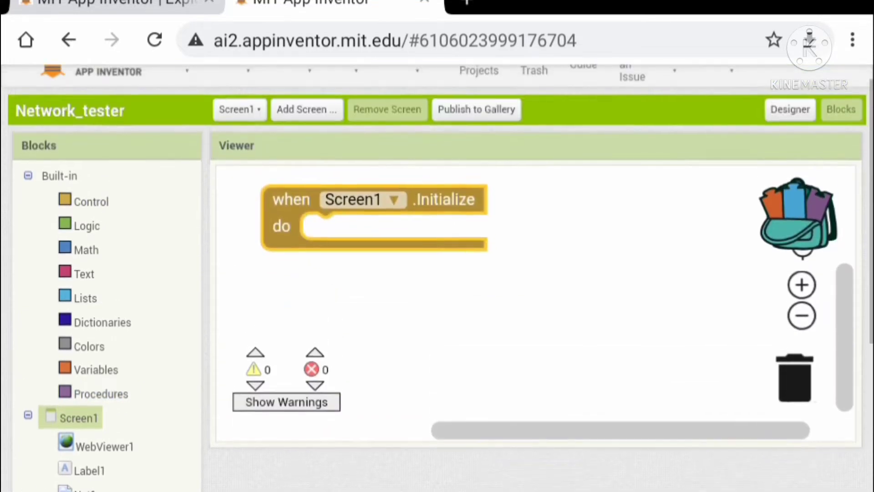
Step: Inside Initialize, set Label1.Text to the string 'CONNECTING...'
{"action": "left_click", "coordinate": [90, 470]}
{"action": "scroll", "coordinate": [399, 305], "scroll_direction": "down", "scroll_amount": 5}
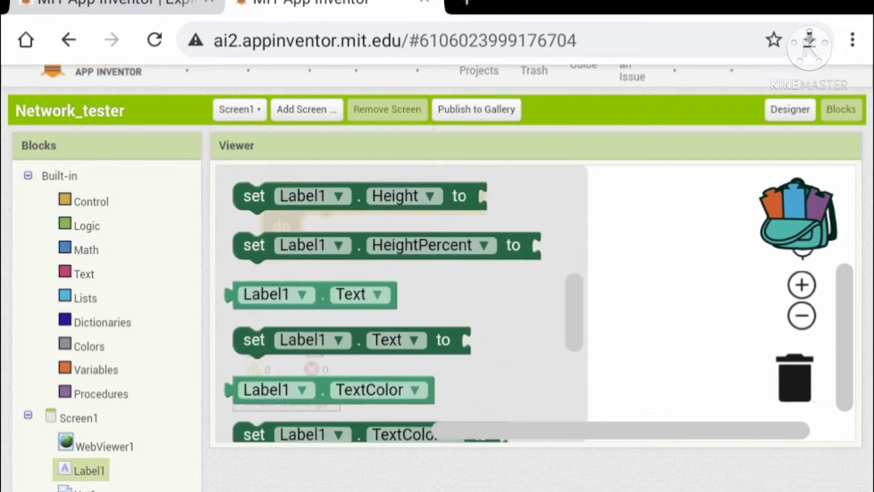
{"action": "mouse_move", "coordinate": [253, 338]}
{"action": "left_mouse_down"}
{"action": "mouse_move", "coordinate": [371, 280]}
{"action": "mouse_move", "coordinate": [341, 234]}
{"action": "left_mouse_up"}
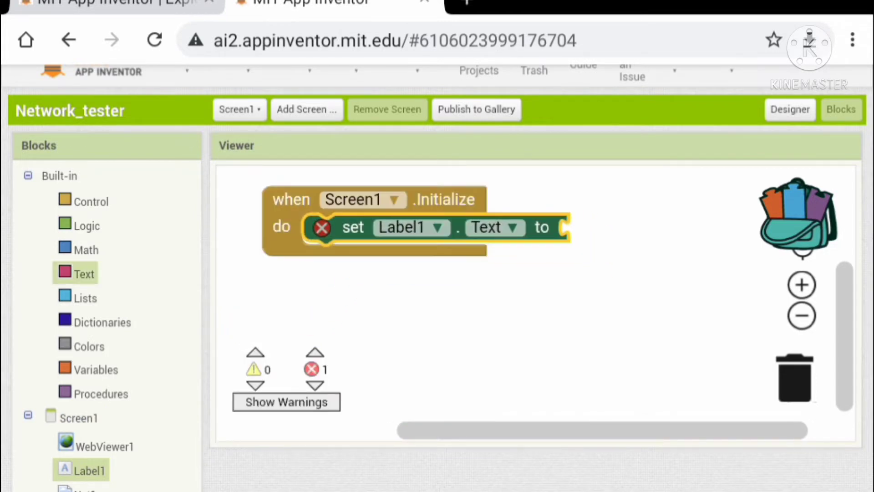
{"action": "left_click", "coordinate": [85, 273]}
{"action": "scroll", "coordinate": [301, 294], "scroll_direction": "up", "scroll_amount": 3}
{"action": "left_click_drag", "start_coordinate": [254, 189], "coordinate": [569, 228]}
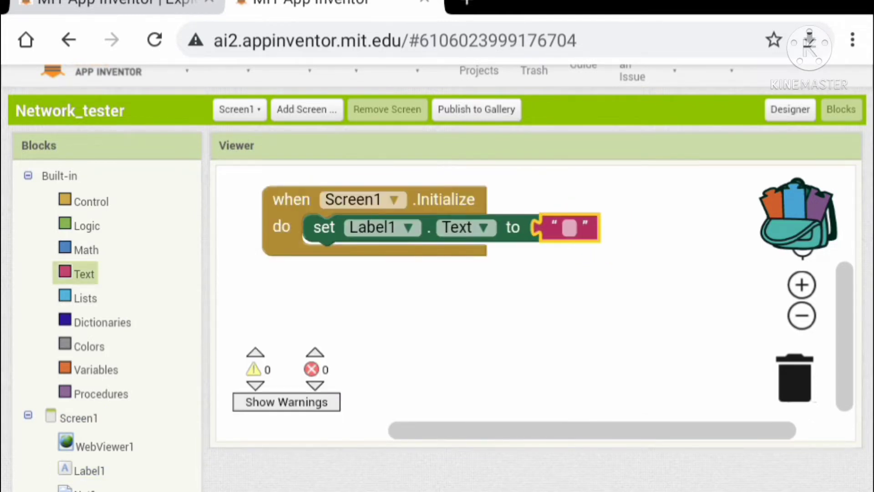
{"action": "left_click", "coordinate": [569, 228]}
{"action": "type", "text": "CO"}
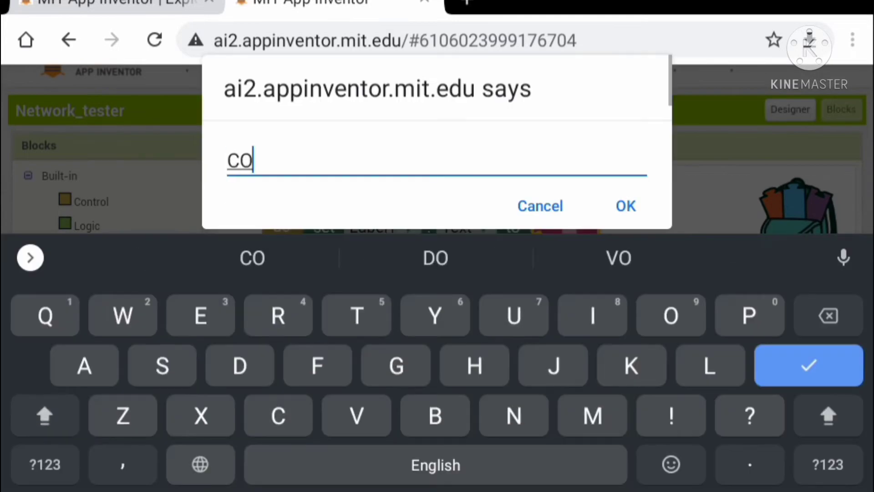
{"action": "type", "text": "NNECTING..."}
{"action": "key", "text": "Return"}
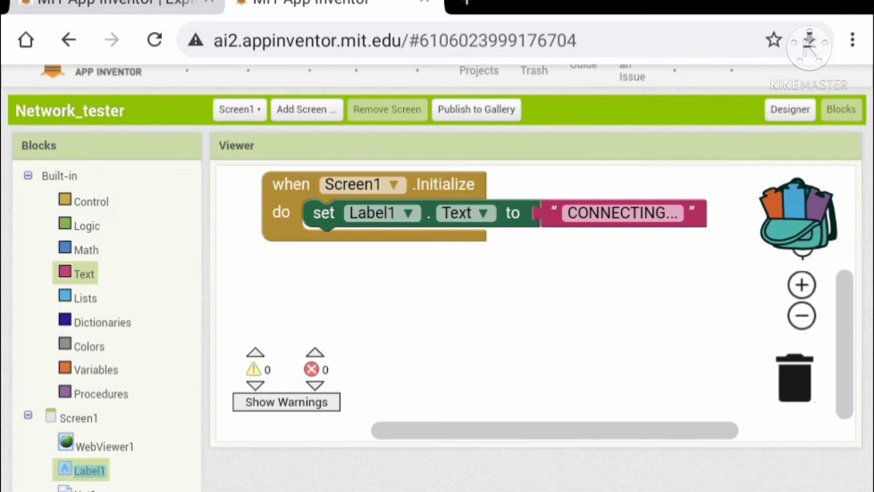
Step: Add a set Label1.BackgroundColor block with white to Initialize
{"action": "left_click", "coordinate": [89, 470]}
{"action": "mouse_move", "coordinate": [253, 235]}
{"action": "left_mouse_down"}
{"action": "mouse_move", "coordinate": [360, 274]}
{"action": "mouse_move", "coordinate": [353, 240]}
{"action": "left_mouse_up"}
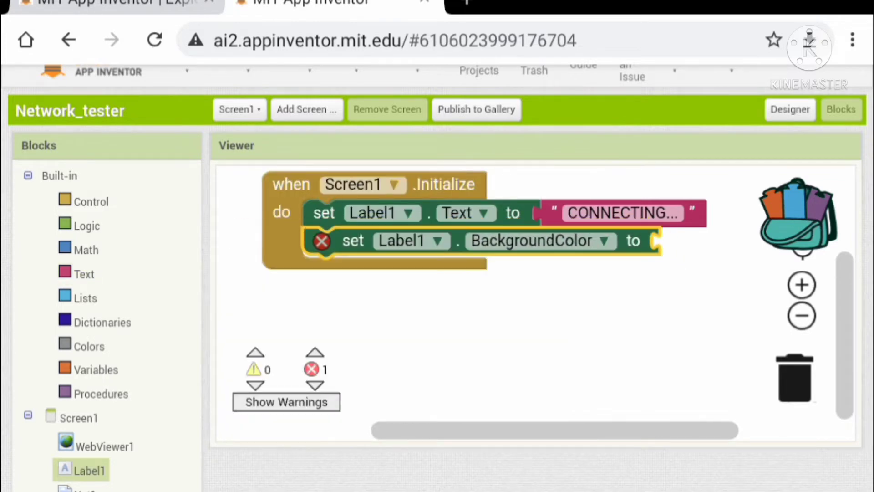
{"action": "left_click", "coordinate": [88, 346]}
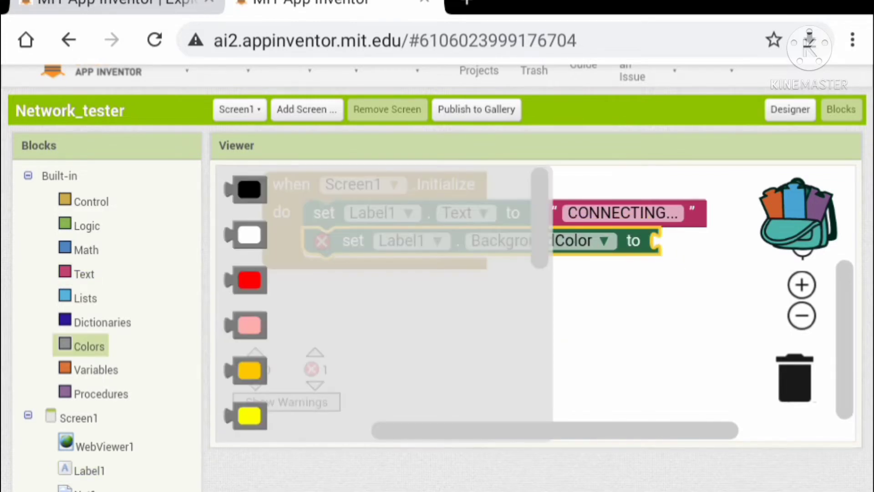
{"action": "left_click_drag", "start_coordinate": [250, 235], "coordinate": [648, 240]}
Step: Add an if-then-else testing whether Net1.IsConnected equals true
{"action": "left_click", "coordinate": [90, 201]}
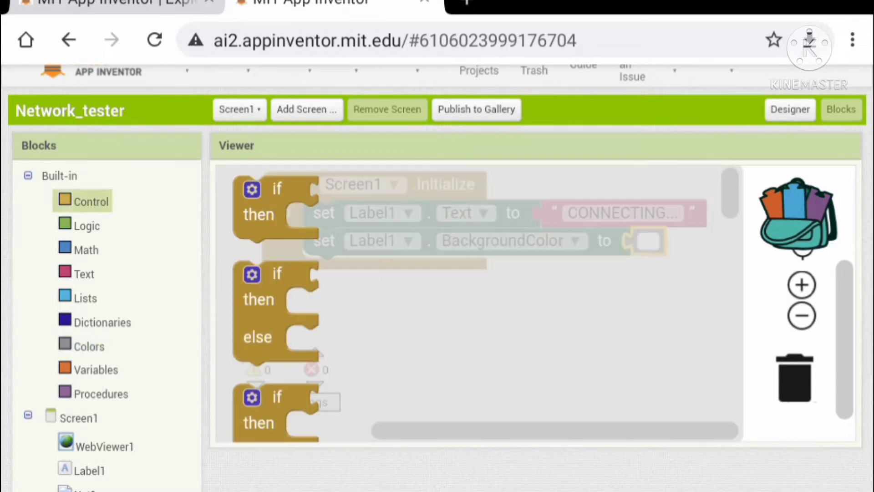
{"action": "left_click_drag", "start_coordinate": [273, 267], "coordinate": [347, 268]}
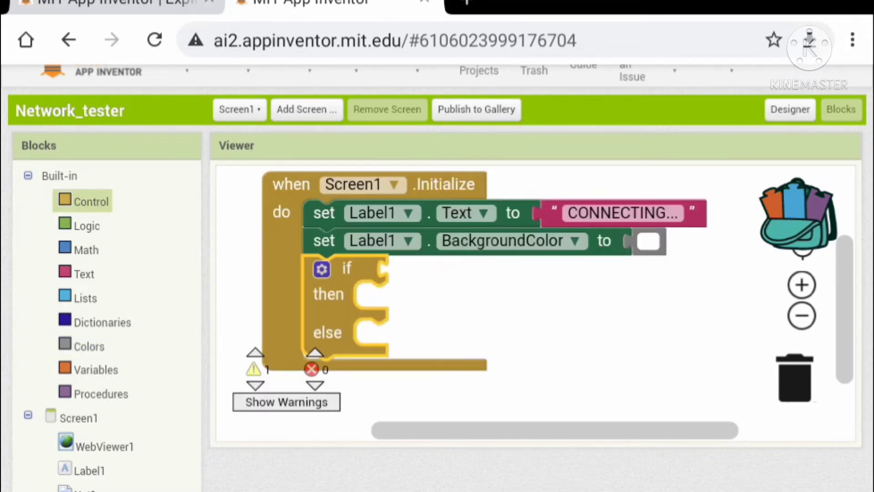
{"action": "scroll", "coordinate": [437, 273], "scroll_direction": "down", "scroll_amount": 1}
{"action": "left_click", "coordinate": [84, 450]}
{"action": "left_click_drag", "start_coordinate": [256, 311], "coordinate": [459, 292]}
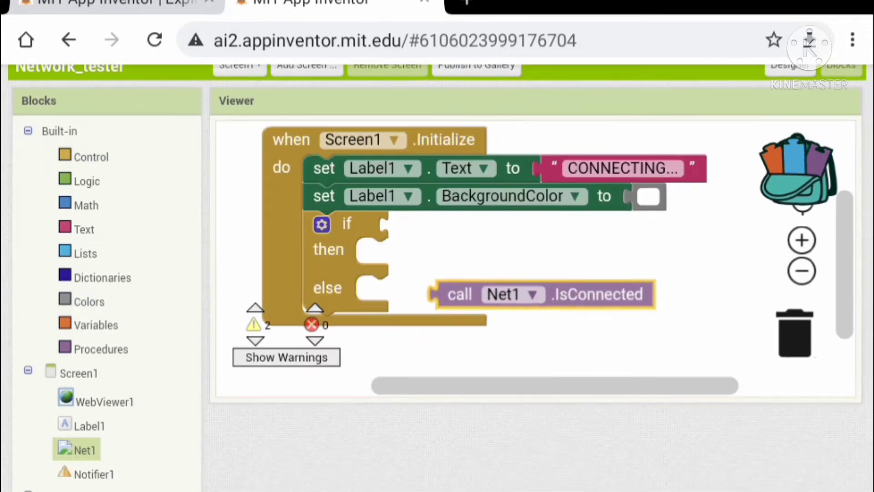
{"action": "left_click", "coordinate": [87, 181]}
{"action": "mouse_move", "coordinate": [273, 283]}
{"action": "left_mouse_down"}
{"action": "mouse_move", "coordinate": [417, 241]}
{"action": "mouse_move", "coordinate": [406, 230]}
{"action": "left_mouse_up"}
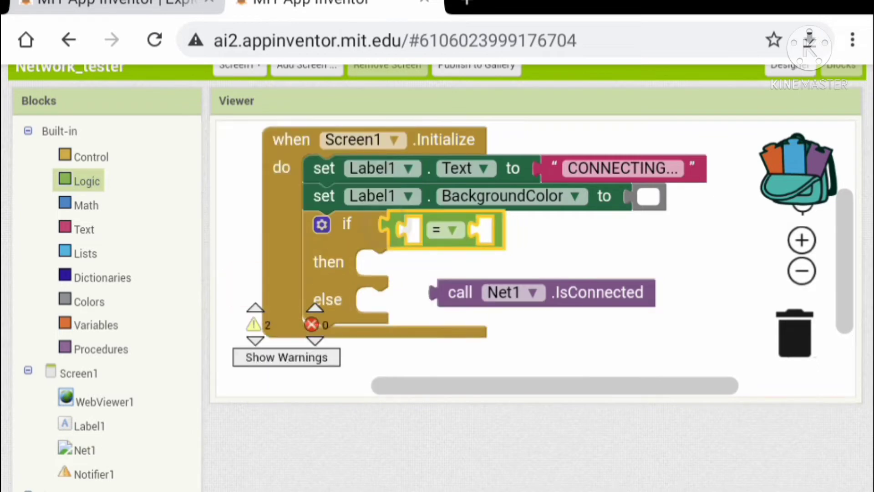
{"action": "left_click_drag", "start_coordinate": [451, 292], "coordinate": [437, 239]}
{"action": "scroll", "coordinate": [436, 274], "scroll_direction": "up", "scroll_amount": 1}
{"action": "left_click", "coordinate": [86, 225]}
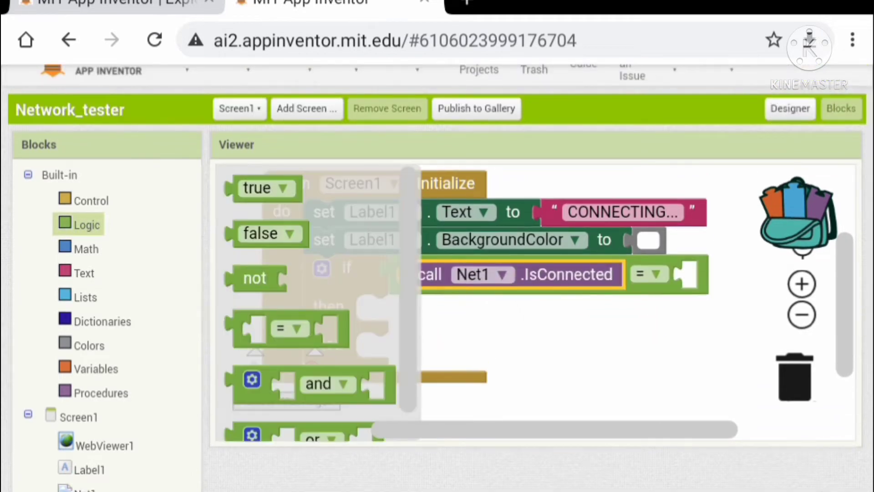
{"action": "left_click_drag", "start_coordinate": [254, 187], "coordinate": [704, 273]}
{"action": "mouse_move", "coordinate": [547, 327]}
{"action": "left_mouse_down"}
{"action": "mouse_move", "coordinate": [514, 357]}
{"action": "mouse_move", "coordinate": [511, 338]}
{"action": "mouse_move", "coordinate": [542, 313]}
{"action": "left_mouse_up"}
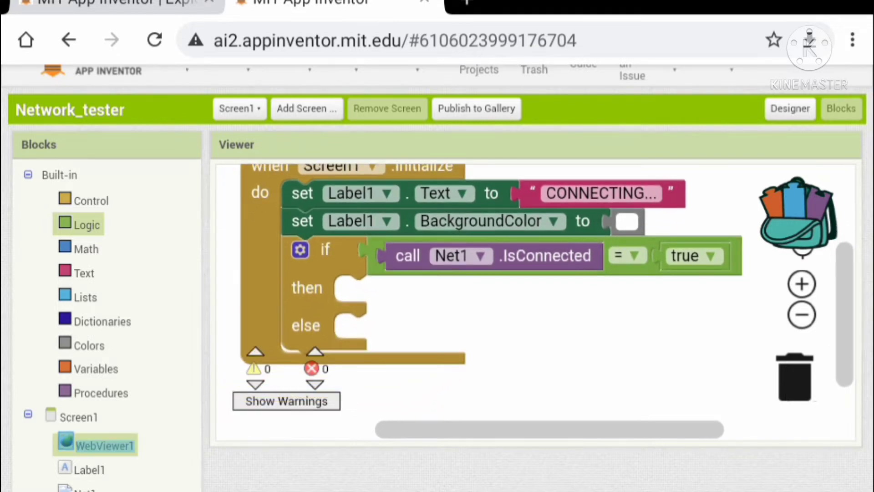
{"action": "scroll", "coordinate": [409, 300], "scroll_direction": "down", "scroll_amount": 1}
{"action": "scroll", "coordinate": [409, 300], "scroll_direction": "down", "scroll_amount": 3}
{"action": "scroll", "coordinate": [410, 300], "scroll_direction": "down", "scroll_amount": 2}
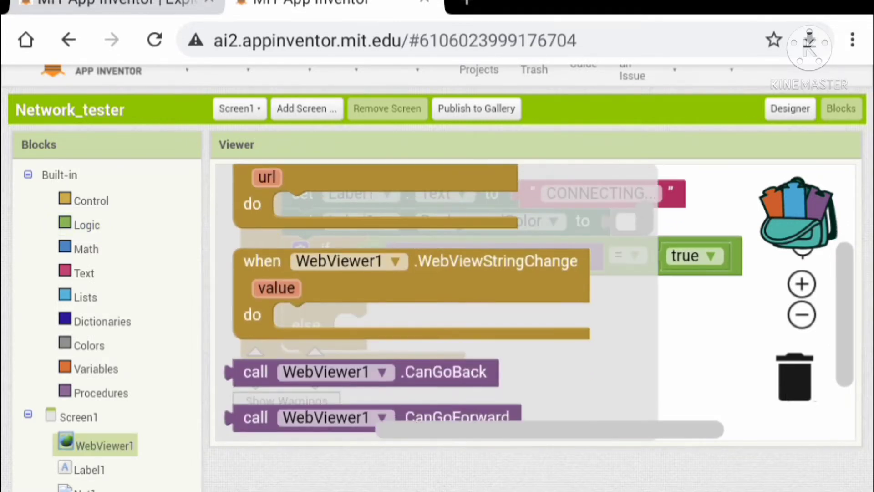
{"action": "scroll", "coordinate": [369, 301], "scroll_direction": "down", "scroll_amount": 3}
{"action": "scroll", "coordinate": [368, 300], "scroll_direction": "down", "scroll_amount": 3}
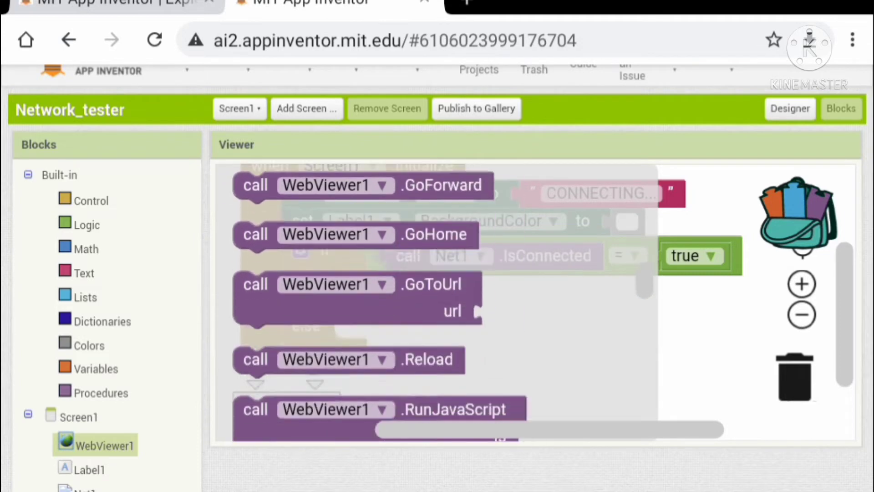
{"action": "scroll", "coordinate": [369, 301], "scroll_direction": "down", "scroll_amount": 1}
{"action": "mouse_move", "coordinate": [253, 234]}
{"action": "left_mouse_down"}
{"action": "mouse_move", "coordinate": [401, 315]}
{"action": "mouse_move", "coordinate": [357, 289]}
{"action": "left_mouse_up"}
{"action": "left_click_drag", "start_coordinate": [547, 342], "coordinate": [517, 321]}
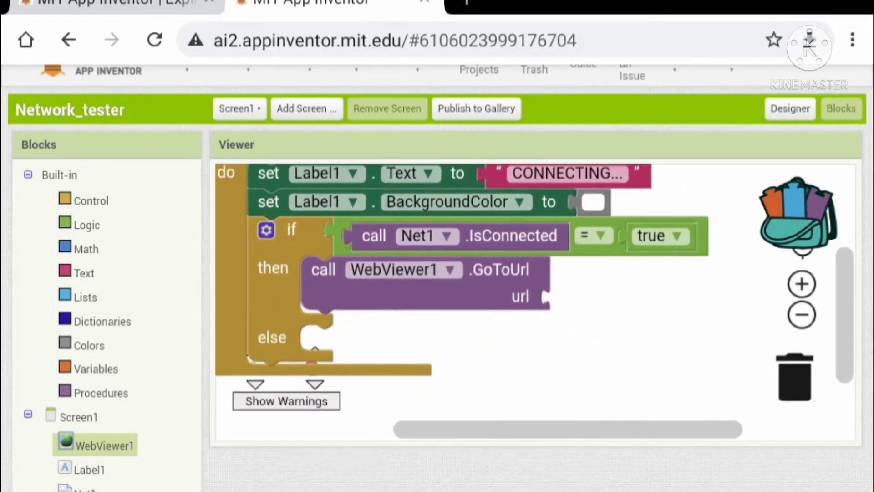
{"action": "left_click", "coordinate": [85, 273]}
{"action": "scroll", "coordinate": [383, 300], "scroll_direction": "up", "scroll_amount": 5}
{"action": "left_click_drag", "start_coordinate": [254, 185], "coordinate": [579, 308]}
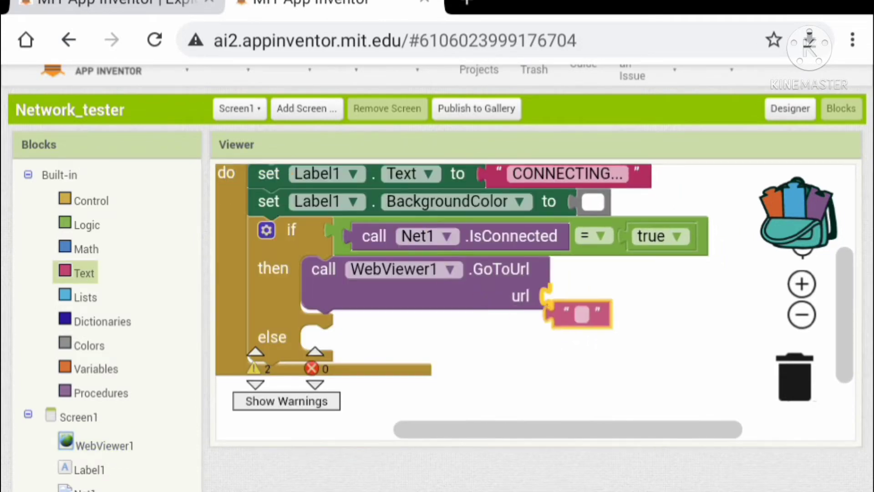
{"action": "left_click", "coordinate": [576, 299]}
{"action": "type", "text": "h"}
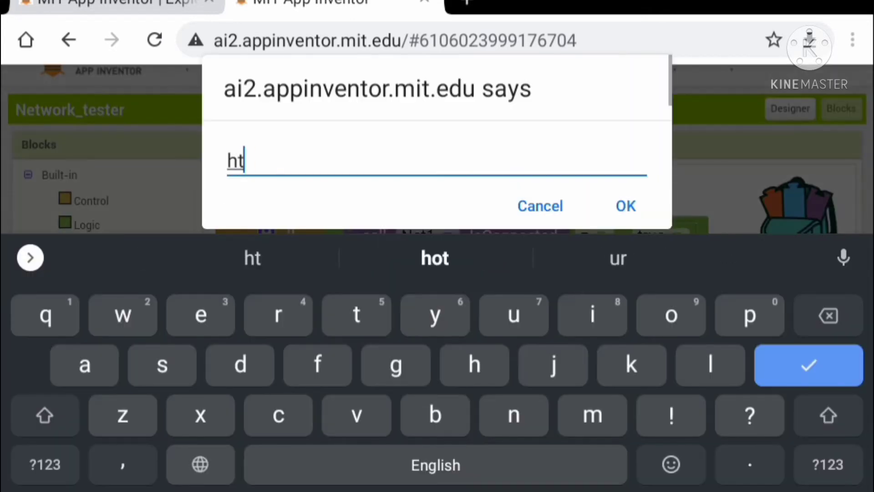
{"action": "type", "text": "tps://"}
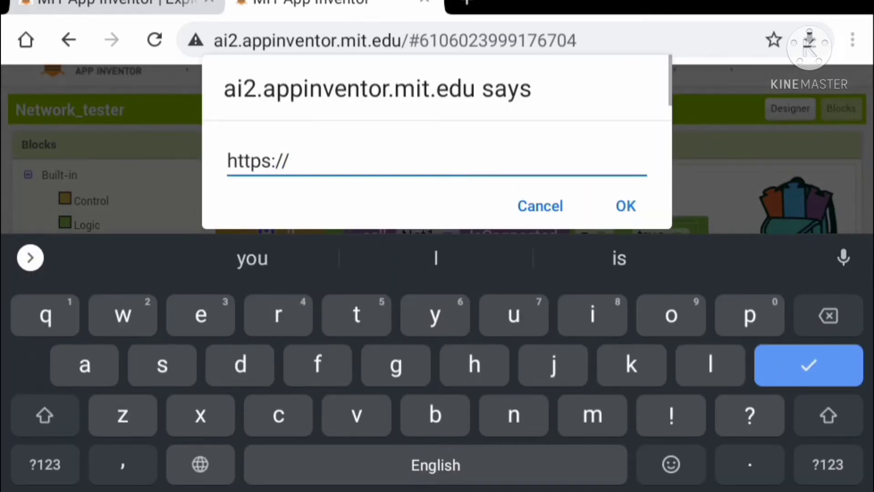
{"action": "type", "text": "www.wiki"}
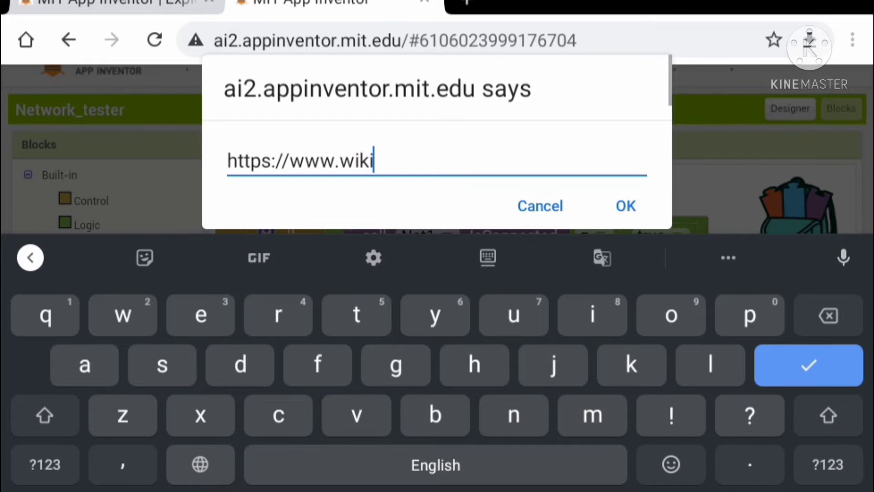
{"action": "type", "text": "pedia.org"}
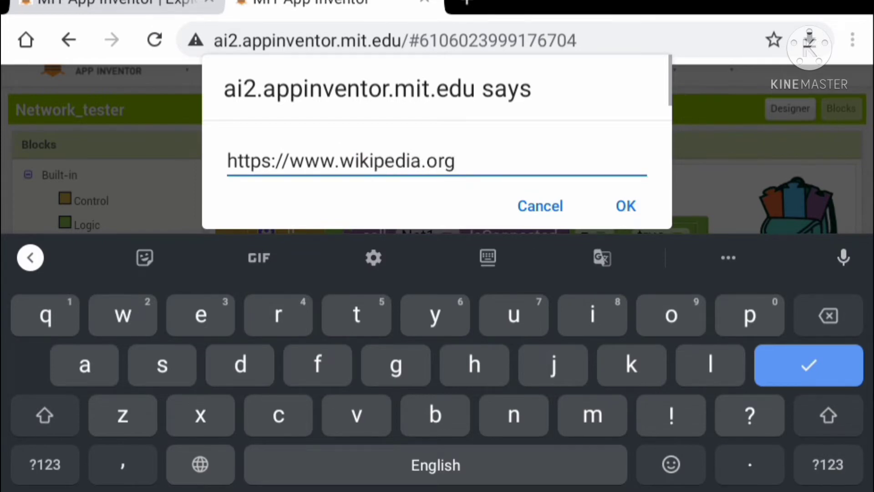
{"action": "left_click", "coordinate": [626, 206]}
{"action": "left_click_drag", "start_coordinate": [533, 382], "coordinate": [553, 323]}
Step: In the then branch, set Label1's text to 'Online'
{"action": "left_click", "coordinate": [89, 469]}
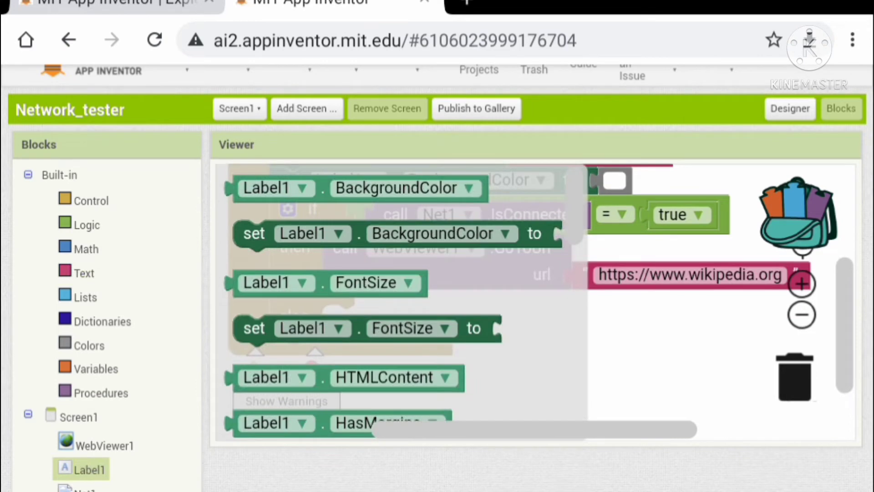
{"action": "scroll", "coordinate": [396, 301], "scroll_direction": "down", "scroll_amount": 3}
{"action": "scroll", "coordinate": [396, 301], "scroll_direction": "down", "scroll_amount": 4}
{"action": "mouse_move", "coordinate": [253, 302]}
{"action": "left_mouse_down"}
{"action": "mouse_move", "coordinate": [372, 314]}
{"action": "mouse_move", "coordinate": [347, 272]}
{"action": "left_mouse_up"}
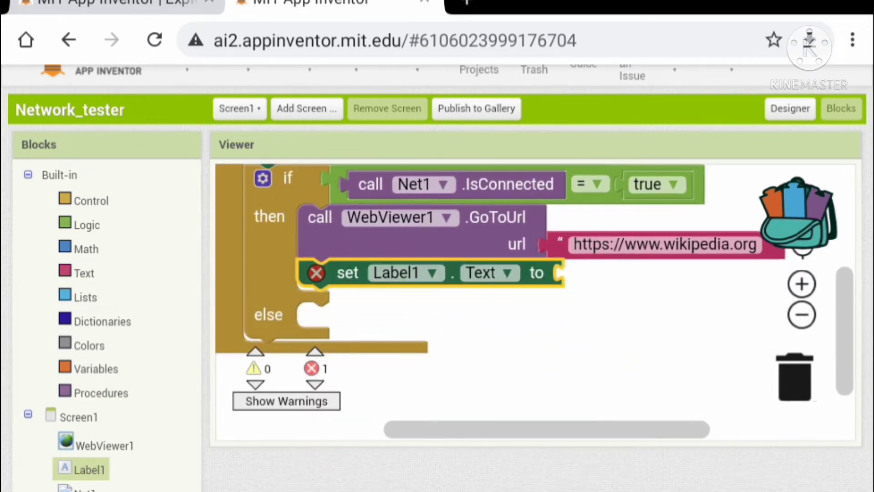
{"action": "left_click", "coordinate": [84, 273]}
{"action": "scroll", "coordinate": [389, 301], "scroll_direction": "down", "scroll_amount": 5}
{"action": "scroll", "coordinate": [390, 300], "scroll_direction": "up", "scroll_amount": 4}
{"action": "left_click_drag", "start_coordinate": [253, 181], "coordinate": [592, 273]}
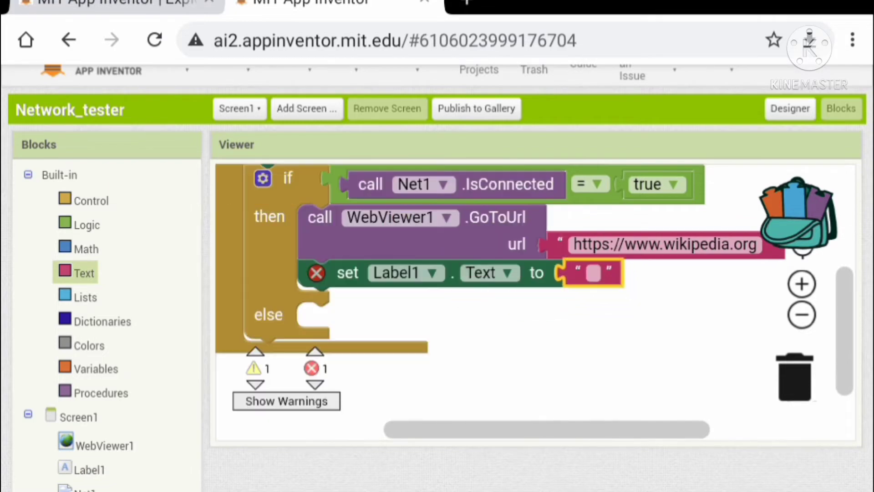
{"action": "left_click", "coordinate": [593, 272]}
{"action": "type", "text": "Onl"}
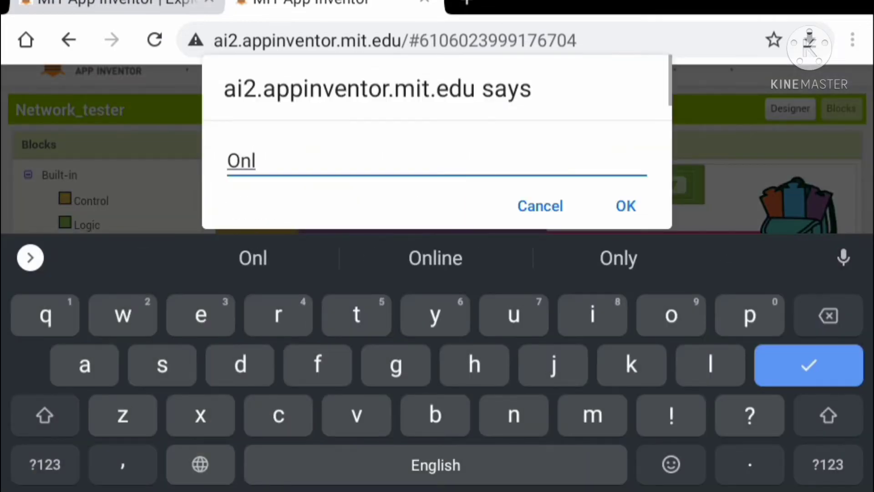
{"action": "left_click", "coordinate": [435, 258]}
{"action": "key", "text": "Return"}
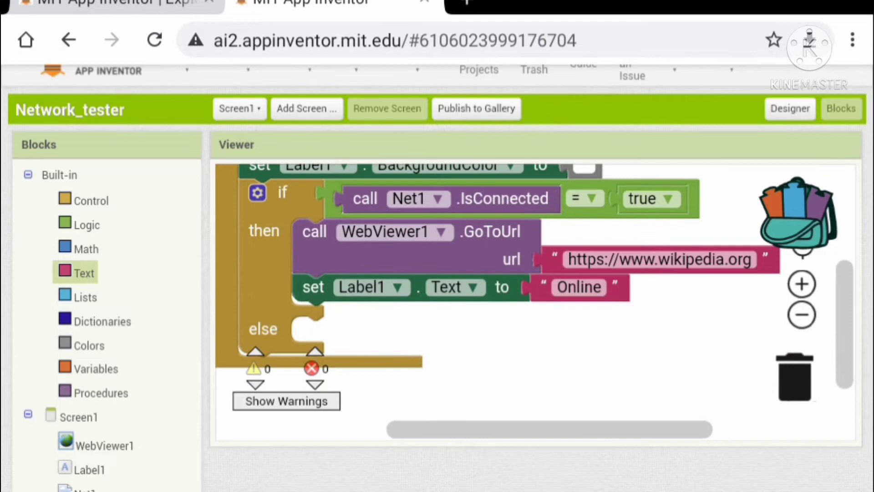
Step: Below that, set Label1's background colour to a green shade
{"action": "left_click", "coordinate": [89, 470]}
{"action": "left_click_drag", "start_coordinate": [254, 233], "coordinate": [315, 287]}
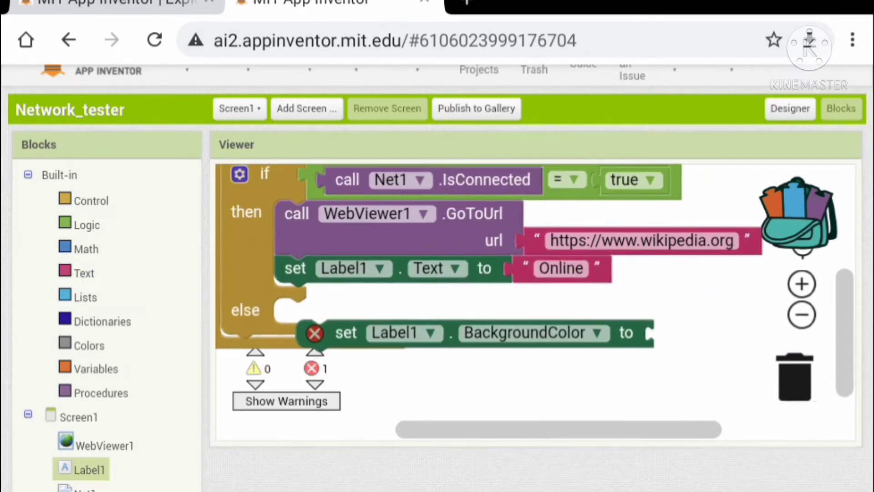
{"action": "left_click", "coordinate": [84, 273]}
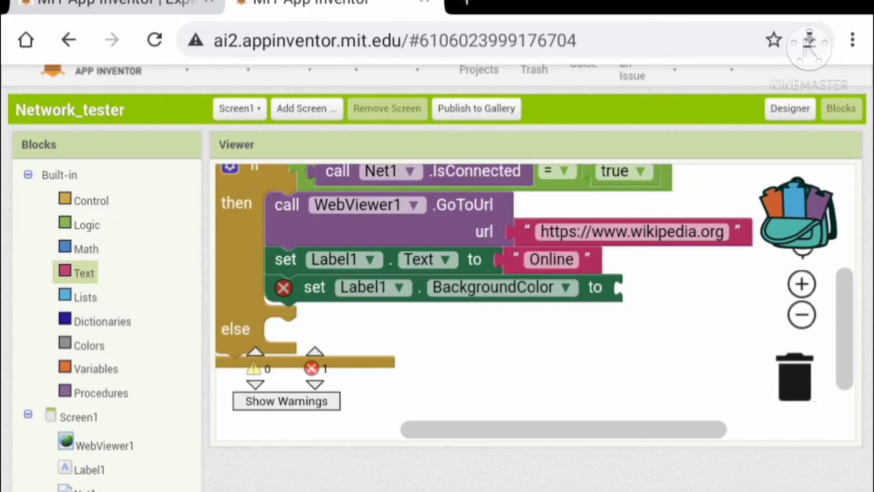
{"action": "left_click", "coordinate": [89, 345]}
{"action": "scroll", "coordinate": [249, 293], "scroll_direction": "down", "scroll_amount": 3}
{"action": "left_click_drag", "start_coordinate": [249, 262], "coordinate": [608, 287]}
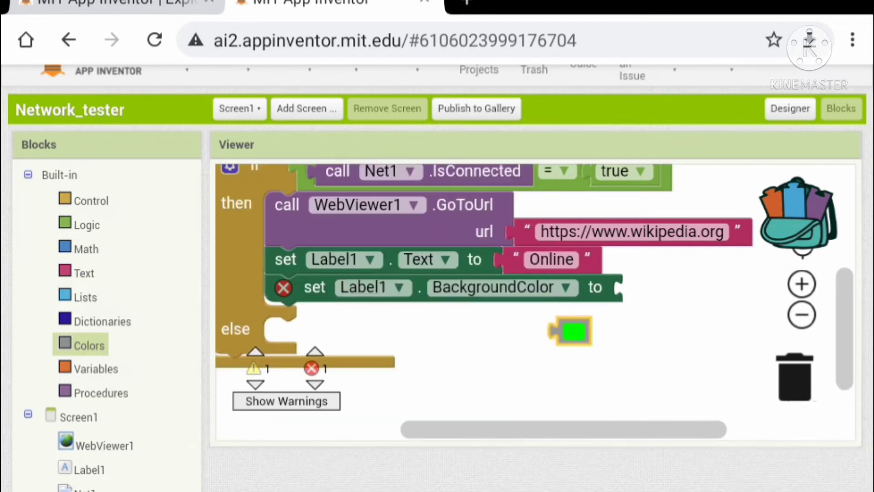
{"action": "left_click", "coordinate": [610, 287]}
{"action": "left_click", "coordinate": [639, 370]}
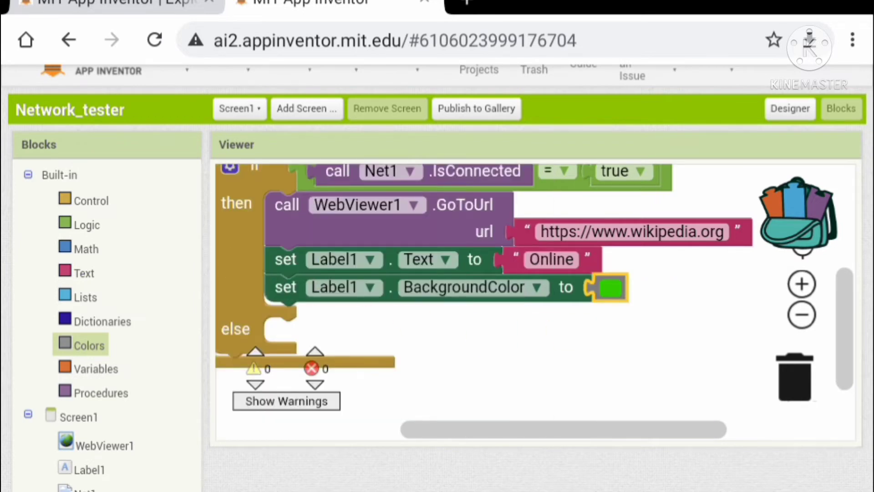
{"action": "left_click_drag", "start_coordinate": [479, 356], "coordinate": [518, 305]}
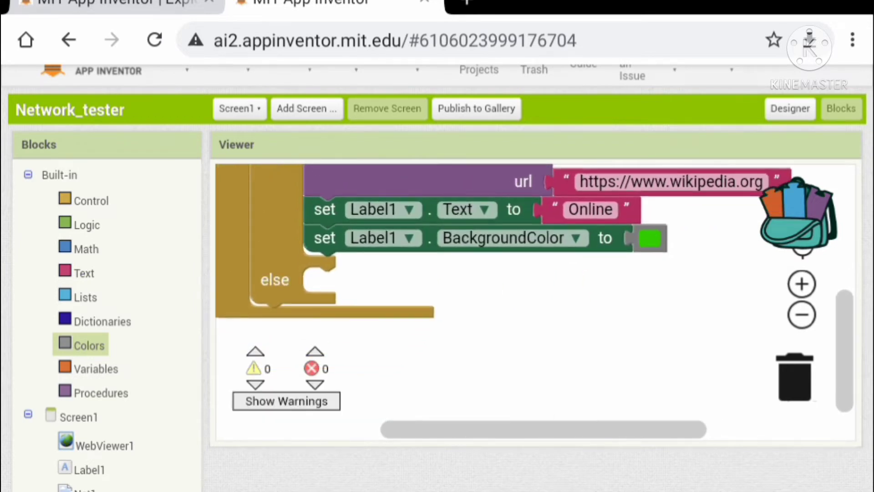
{"action": "scroll", "coordinate": [438, 273], "scroll_direction": "down", "scroll_amount": 2}
Step: In the else branch, add Notifier1.ShowMessageDialog with message 'You are offline'
{"action": "left_click", "coordinate": [86, 446]}
{"action": "scroll", "coordinate": [437, 274], "scroll_direction": "up", "scroll_amount": 2}
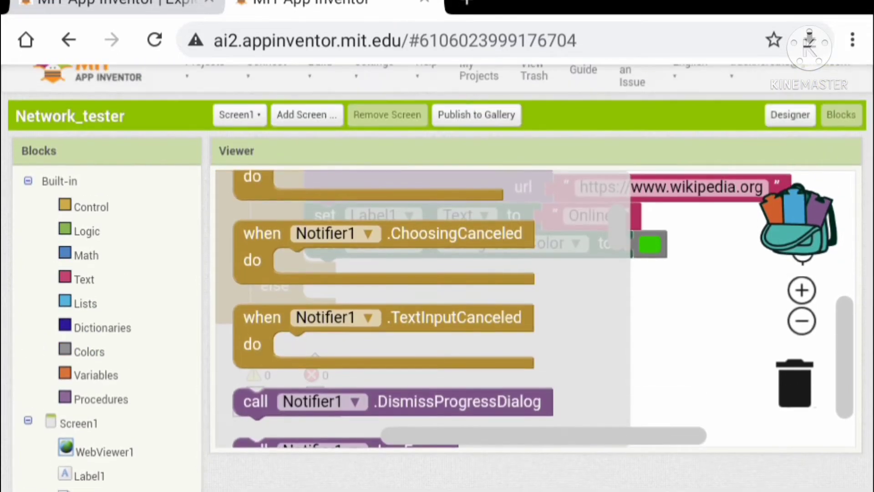
{"action": "scroll", "coordinate": [382, 307], "scroll_direction": "down", "scroll_amount": 5}
{"action": "scroll", "coordinate": [382, 307], "scroll_direction": "down", "scroll_amount": 1}
{"action": "scroll", "coordinate": [383, 308], "scroll_direction": "down", "scroll_amount": 5}
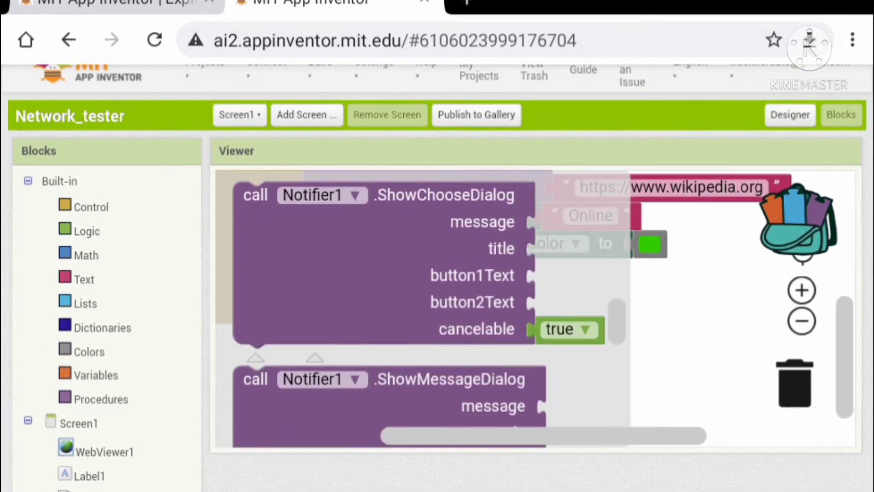
{"action": "scroll", "coordinate": [382, 307], "scroll_direction": "down", "scroll_amount": 2}
{"action": "left_click_drag", "start_coordinate": [255, 274], "coordinate": [322, 290]}
{"action": "scroll", "coordinate": [533, 308], "scroll_direction": "down", "scroll_amount": 2}
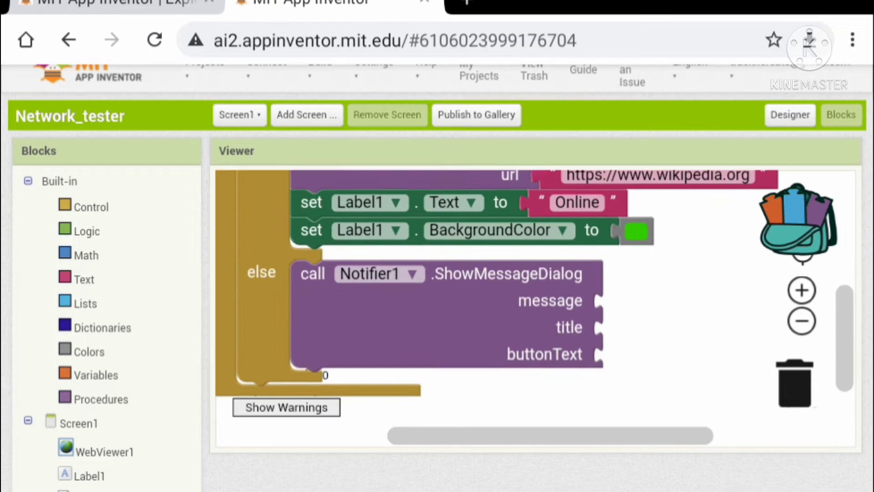
{"action": "left_click", "coordinate": [84, 279]}
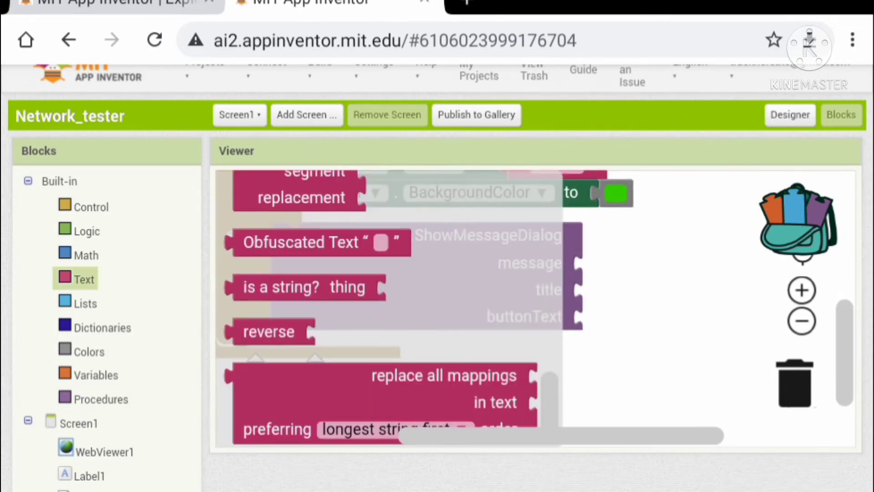
{"action": "scroll", "coordinate": [382, 307], "scroll_direction": "up", "scroll_amount": 5}
{"action": "scroll", "coordinate": [383, 308], "scroll_direction": "up", "scroll_amount": 1}
{"action": "left_click_drag", "start_coordinate": [254, 192], "coordinate": [615, 263]}
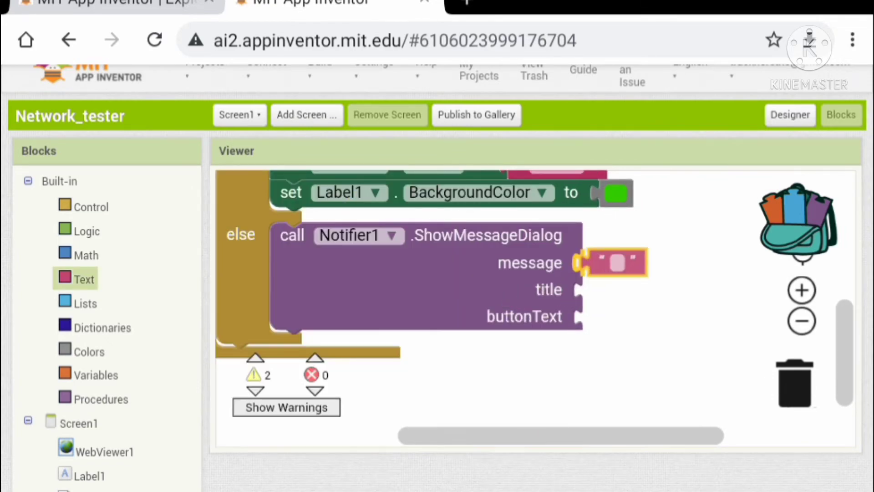
{"action": "left_click", "coordinate": [616, 263]}
{"action": "type", "text": "Yu"}
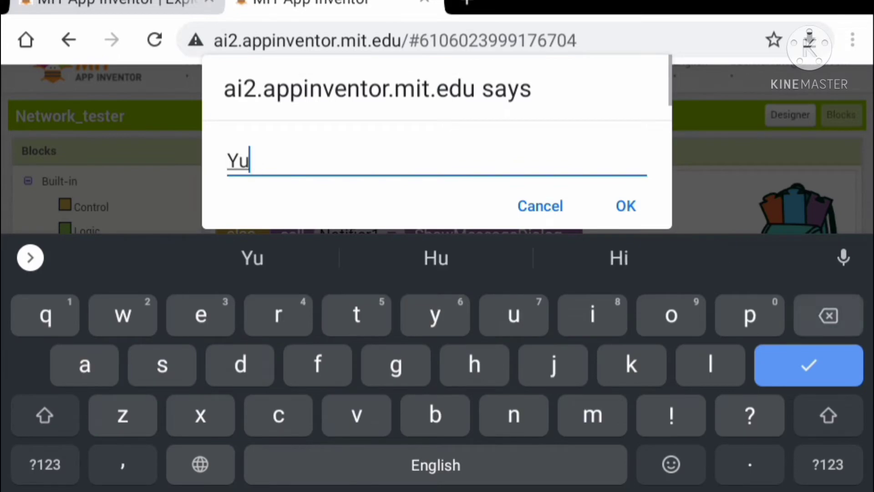
{"action": "key", "text": "BackSpace"}
{"action": "type", "text": "ou are offline"}
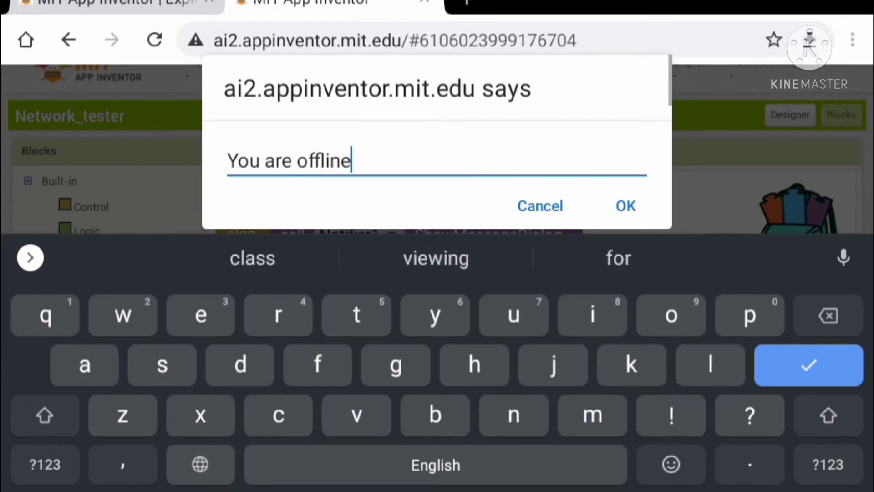
{"action": "key", "text": "Return"}
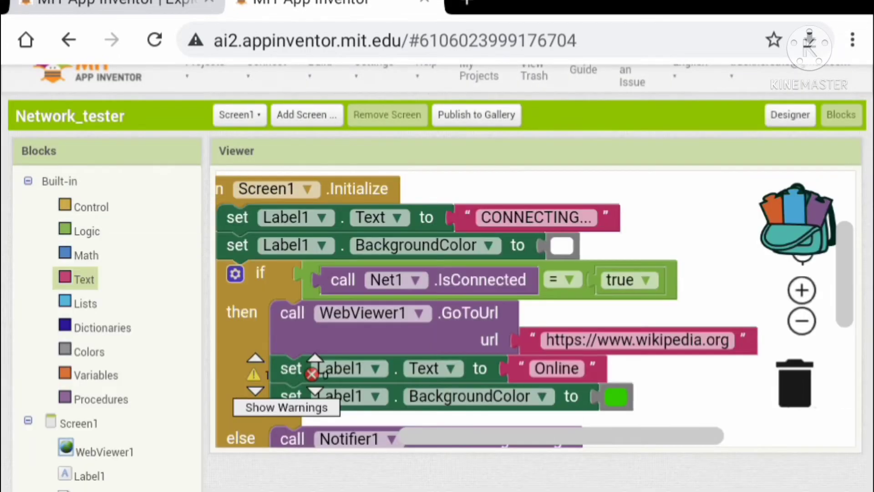
{"action": "scroll", "coordinate": [532, 308], "scroll_direction": "down", "scroll_amount": 5}
Step: Set the dialog's title to 'Network'
{"action": "left_click", "coordinate": [84, 279]}
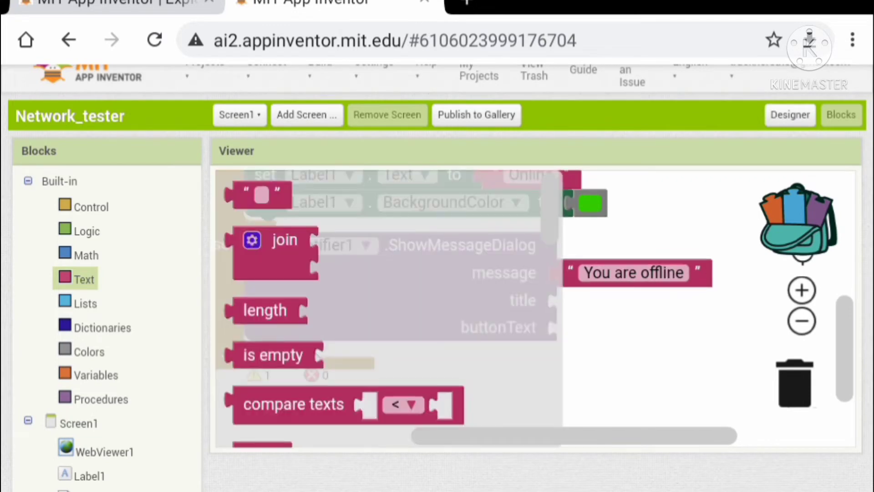
{"action": "left_click_drag", "start_coordinate": [262, 196], "coordinate": [615, 302]}
{"action": "left_click", "coordinate": [587, 299]}
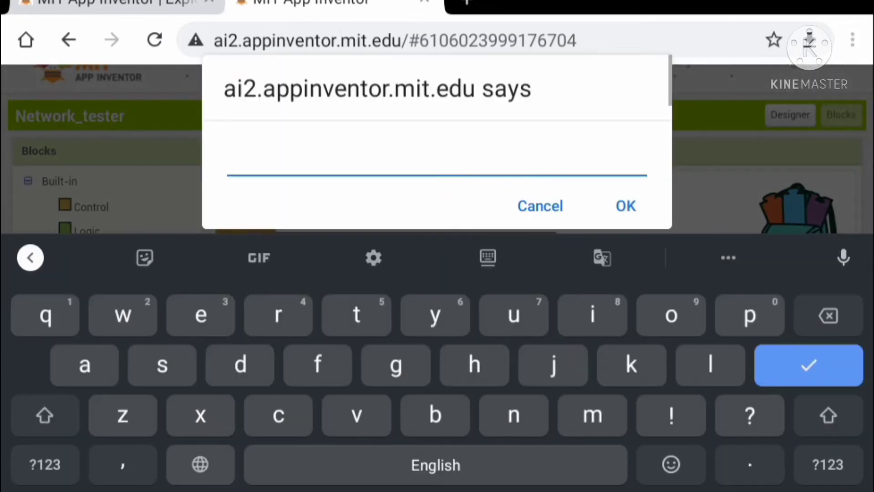
{"action": "type", "text": "n"}
{"action": "key", "text": "BackSpace"}
{"action": "type", "text": "Net"}
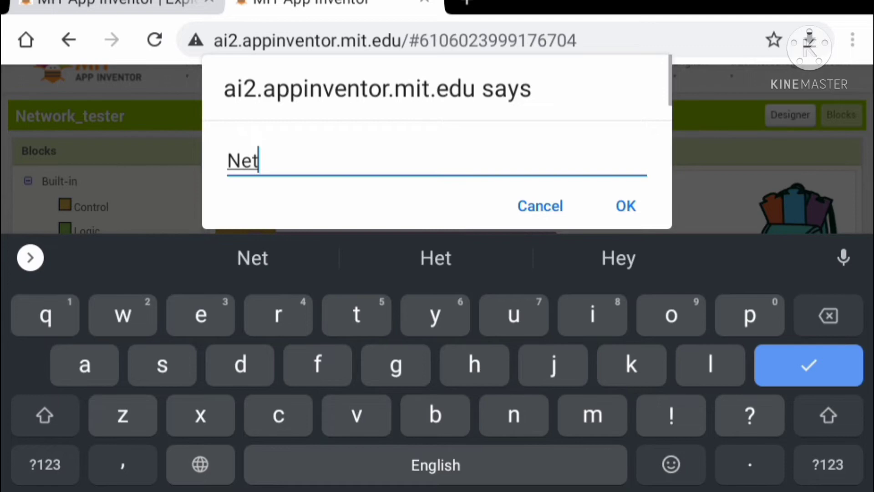
{"action": "type", "text": "work"}
{"action": "left_click", "coordinate": [626, 205]}
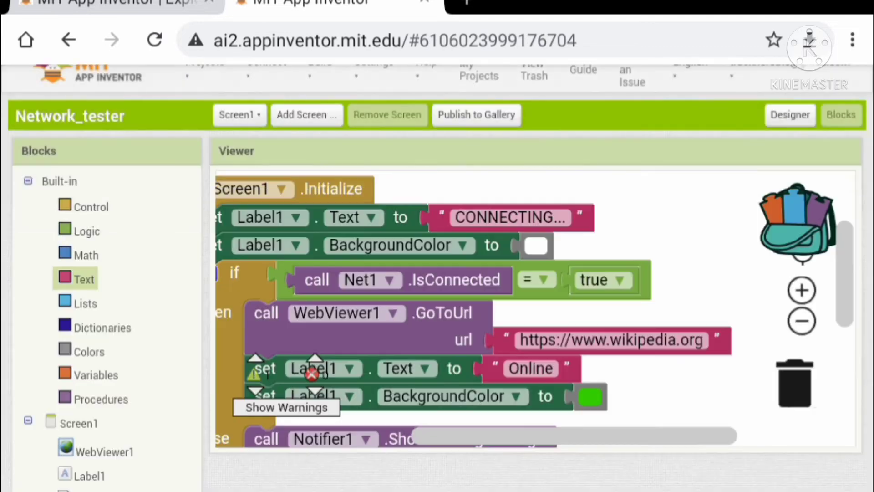
{"action": "scroll", "coordinate": [532, 308], "scroll_direction": "down", "scroll_amount": 2}
{"action": "scroll", "coordinate": [532, 307], "scroll_direction": "down", "scroll_amount": 2}
Step: Set the dialog's button text to 'got it'
{"action": "left_click", "coordinate": [84, 279]}
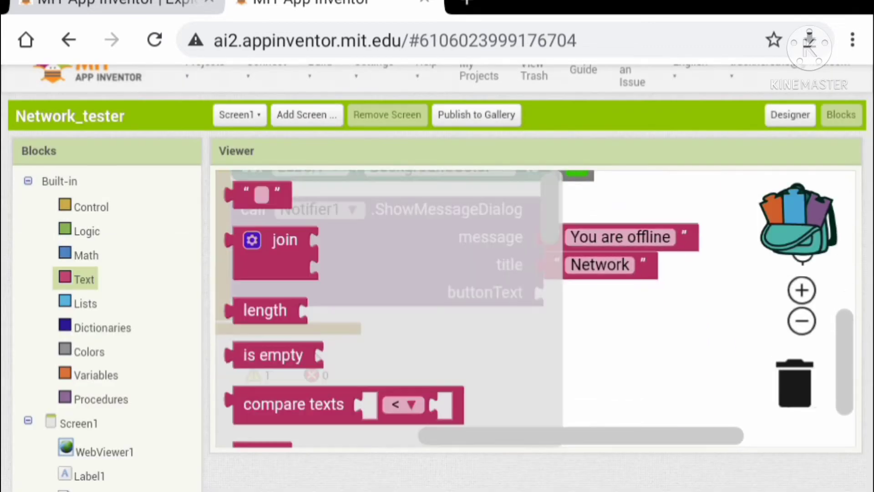
{"action": "left_click_drag", "start_coordinate": [262, 196], "coordinate": [566, 295]}
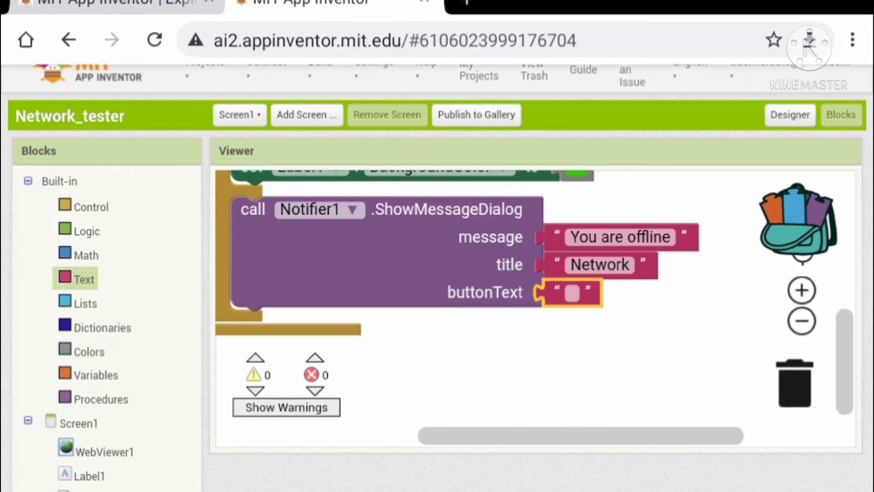
{"action": "left_click", "coordinate": [572, 292]}
{"action": "type", "text": "go"}
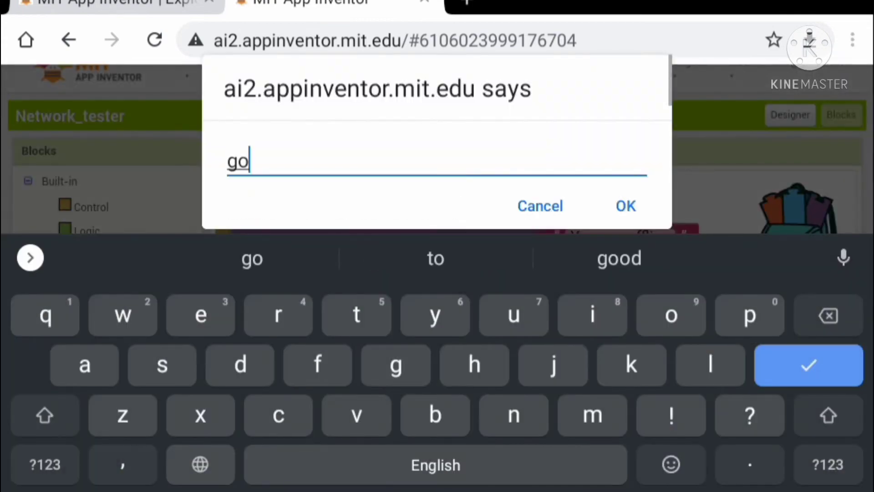
{"action": "type", "text": "t it"}
{"action": "key", "text": "Return"}
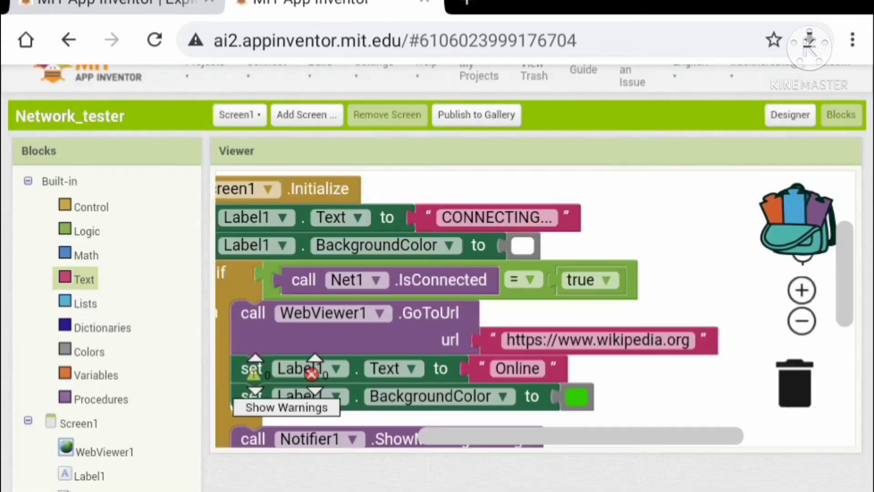
{"action": "scroll", "coordinate": [533, 308], "scroll_direction": "down", "scroll_amount": 3}
{"action": "scroll", "coordinate": [533, 307], "scroll_direction": "down", "scroll_amount": 3}
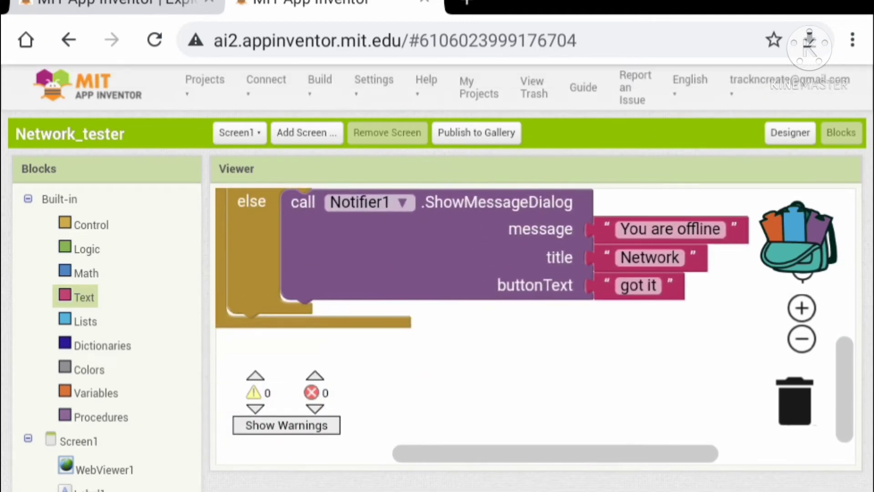
{"action": "scroll", "coordinate": [437, 307], "scroll_direction": "down", "scroll_amount": 1}
Step: In the else branch, set Label1's text to 'Offline'
{"action": "left_click", "coordinate": [89, 456]}
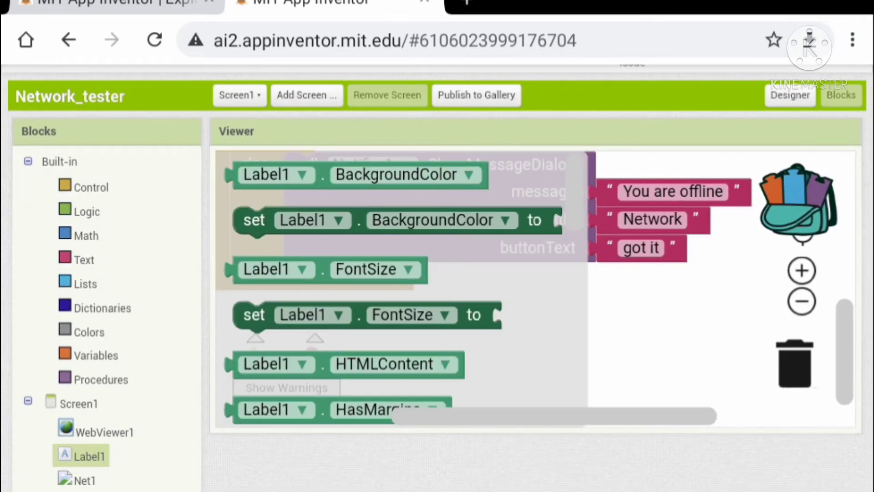
{"action": "scroll", "coordinate": [396, 287], "scroll_direction": "down", "scroll_amount": 5}
{"action": "scroll", "coordinate": [396, 286], "scroll_direction": "up", "scroll_amount": 1}
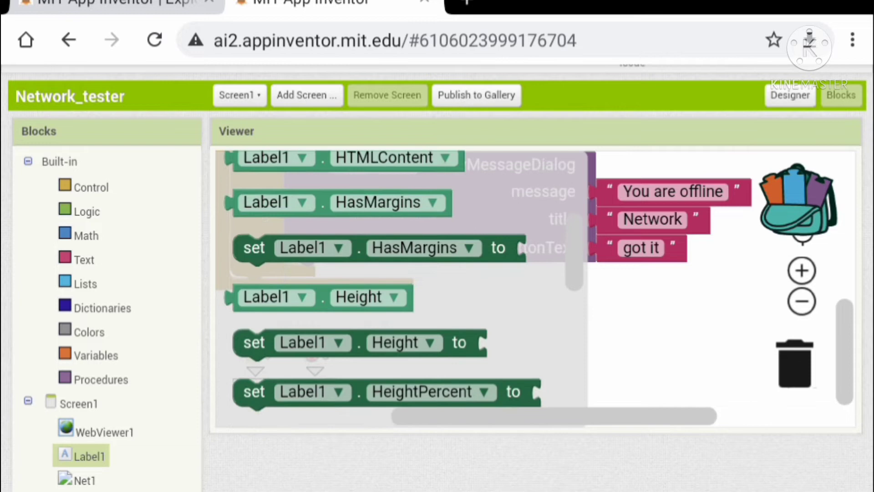
{"action": "scroll", "coordinate": [397, 287], "scroll_direction": "down", "scroll_amount": 3}
{"action": "mouse_move", "coordinate": [253, 312]}
{"action": "left_mouse_down"}
{"action": "mouse_move", "coordinate": [347, 296]}
{"action": "mouse_move", "coordinate": [334, 275]}
{"action": "left_mouse_up"}
{"action": "left_click", "coordinate": [85, 259]}
{"action": "scroll", "coordinate": [287, 273], "scroll_direction": "up", "scroll_amount": 2}
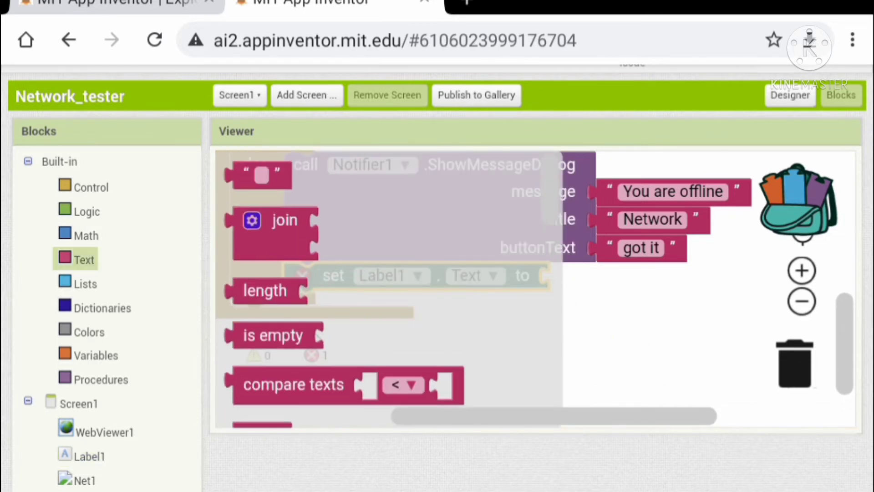
{"action": "mouse_move", "coordinate": [246, 172]}
{"action": "left_mouse_down"}
{"action": "mouse_move", "coordinate": [523, 303]}
{"action": "mouse_move", "coordinate": [526, 275]}
{"action": "left_mouse_up"}
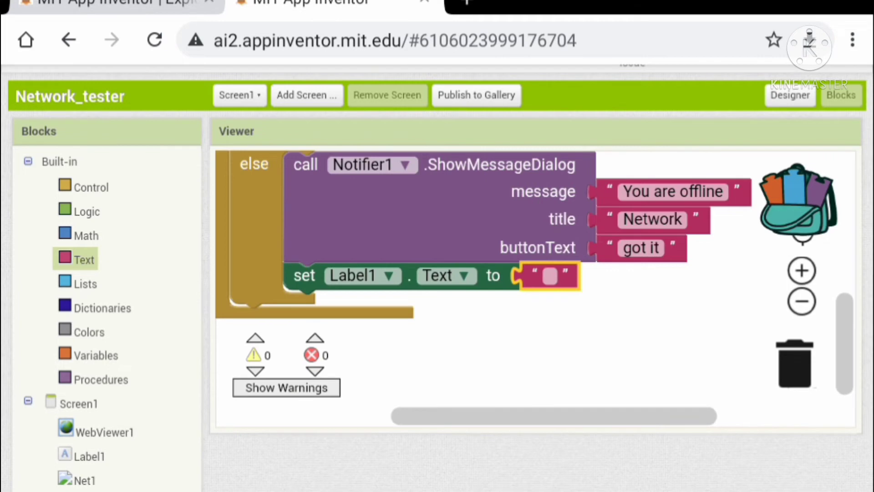
{"action": "left_click", "coordinate": [550, 275]}
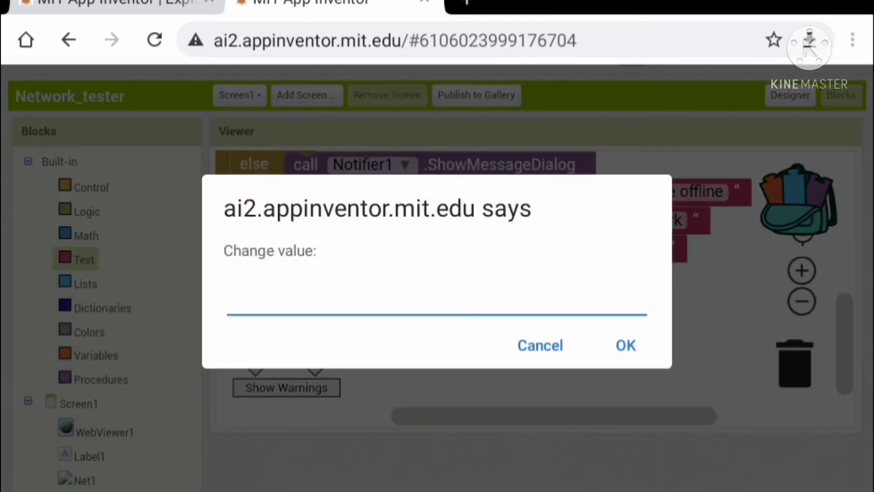
{"action": "type", "text": "o"}
{"action": "type", "text": "O"}
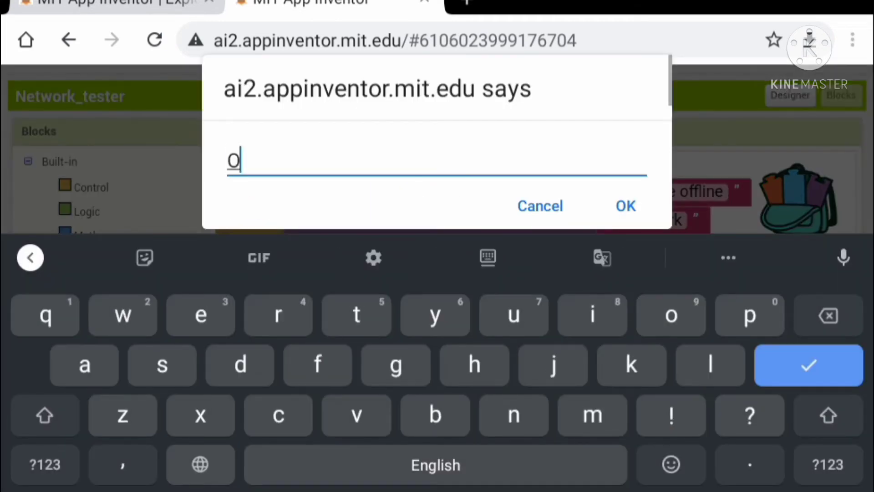
{"action": "type", "text": "fline"}
{"action": "key", "text": "Return"}
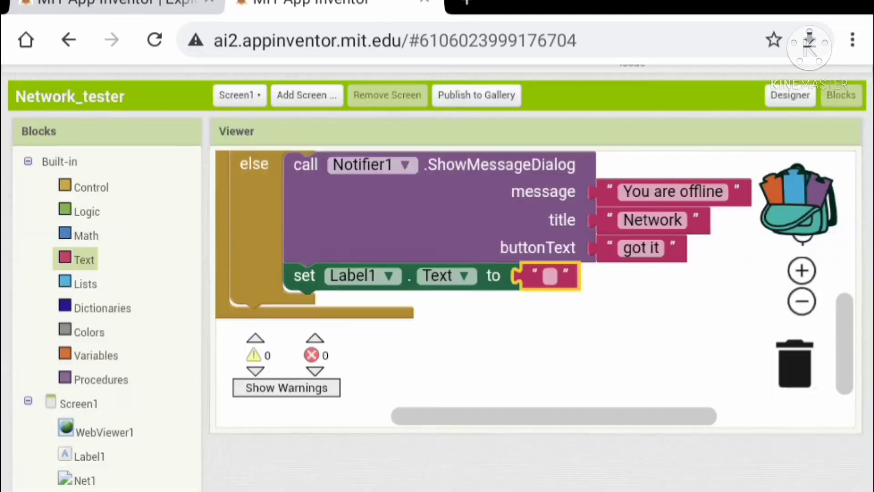
{"action": "scroll", "coordinate": [532, 287], "scroll_direction": "up", "scroll_amount": 5}
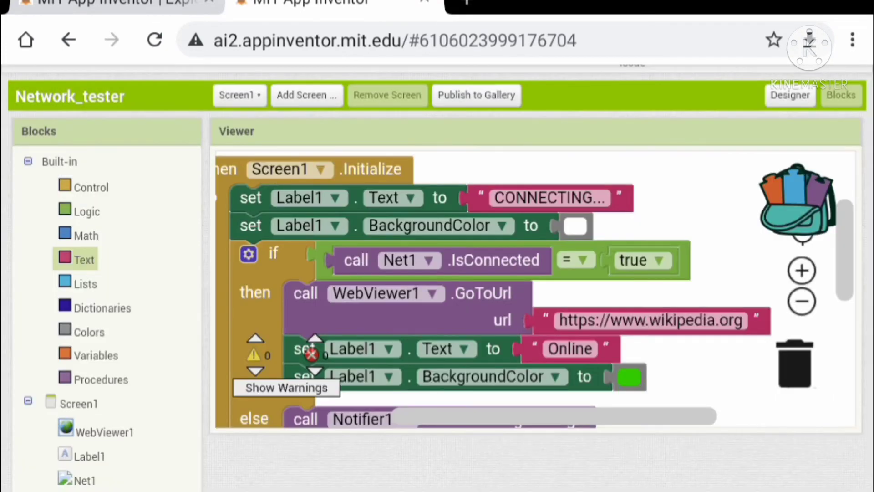
{"action": "scroll", "coordinate": [533, 286], "scroll_direction": "down", "scroll_amount": 5}
{"action": "scroll", "coordinate": [533, 287], "scroll_direction": "down", "scroll_amount": 2}
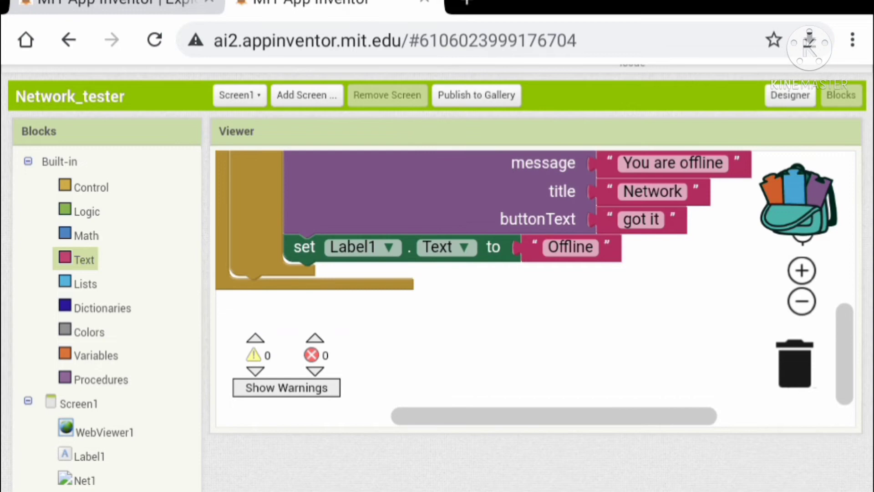
Step: Below that, set Label1's background colour to red
{"action": "left_click", "coordinate": [89, 456]}
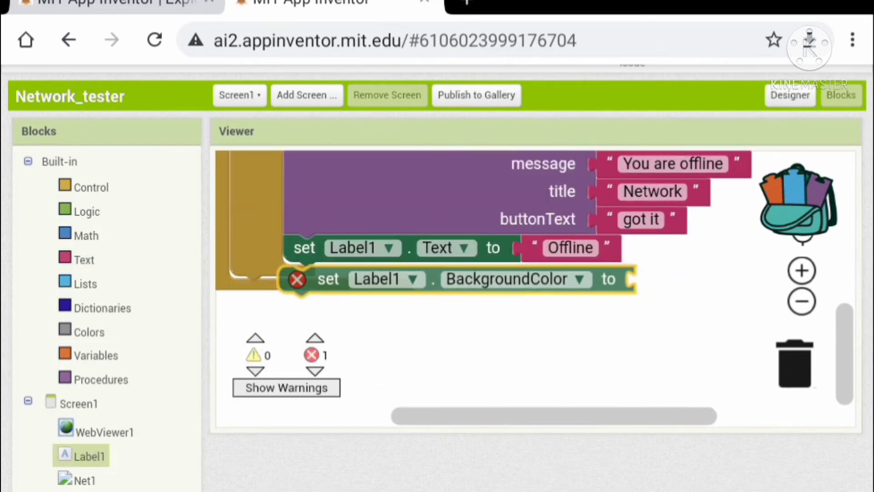
{"action": "left_click_drag", "start_coordinate": [253, 221], "coordinate": [314, 276]}
{"action": "left_click", "coordinate": [89, 332]}
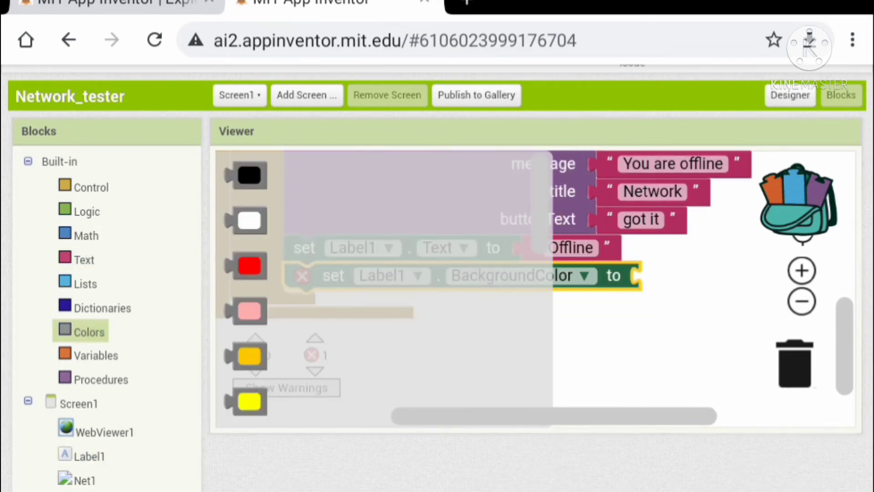
{"action": "scroll", "coordinate": [247, 287], "scroll_direction": "down", "scroll_amount": 2}
{"action": "left_click_drag", "start_coordinate": [247, 182], "coordinate": [678, 285]}
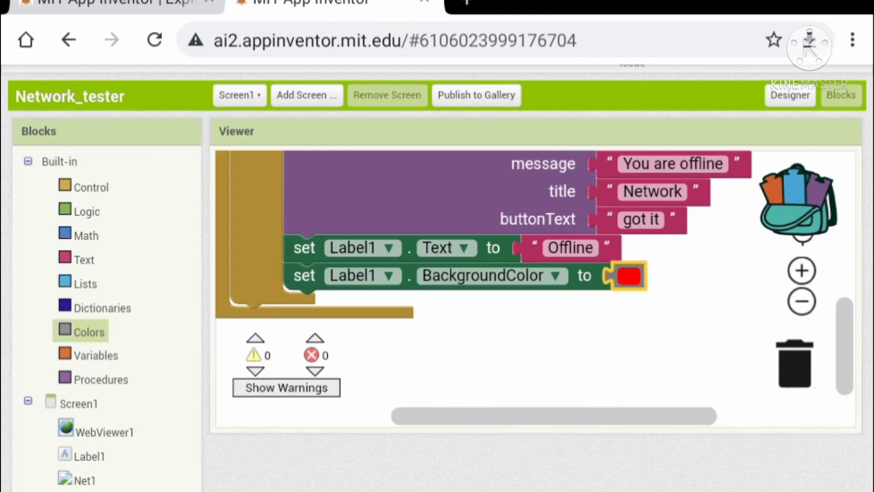
{"action": "scroll", "coordinate": [533, 287], "scroll_direction": "down", "scroll_amount": 1}
{"action": "scroll", "coordinate": [437, 273], "scroll_direction": "up", "scroll_amount": 1}
{"action": "scroll", "coordinate": [437, 273], "scroll_direction": "down", "scroll_amount": 2}
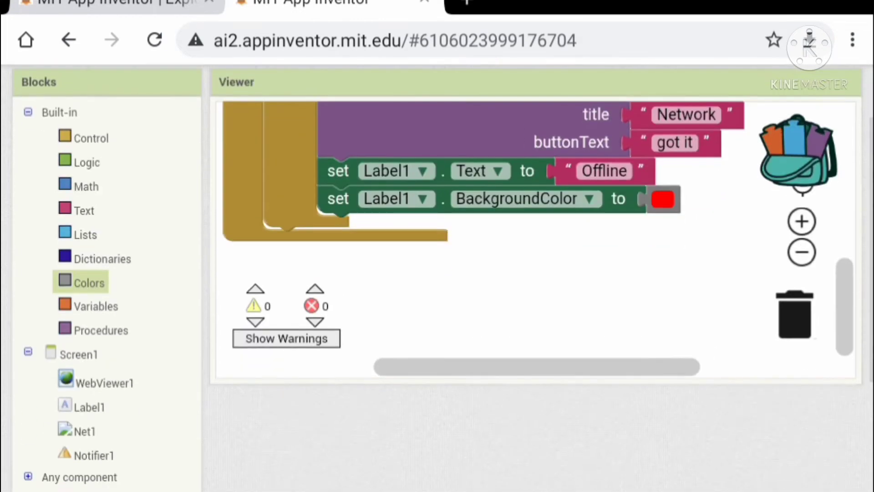
Step: Add a 'when Net1.OnConnect' event below the existing code
{"action": "left_click", "coordinate": [84, 432]}
{"action": "mouse_move", "coordinate": [262, 125]}
{"action": "left_mouse_down"}
{"action": "mouse_move", "coordinate": [364, 244]}
{"action": "mouse_move", "coordinate": [244, 274]}
{"action": "left_mouse_up"}
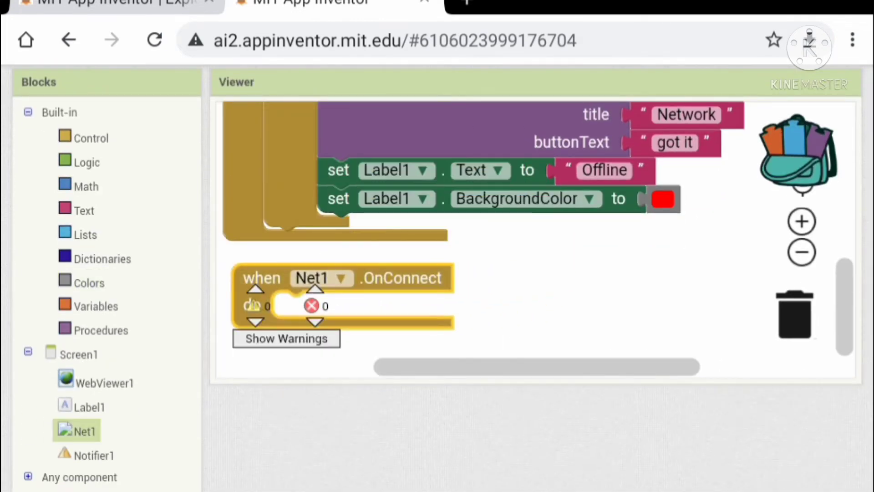
{"action": "left_click_drag", "start_coordinate": [478, 307], "coordinate": [584, 233]}
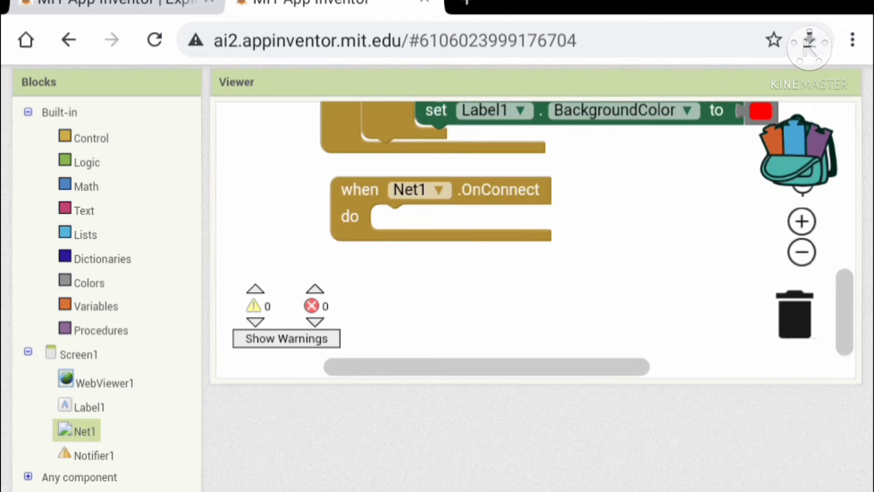
{"action": "left_click", "coordinate": [90, 407]}
{"action": "scroll", "coordinate": [533, 239], "scroll_direction": "up", "scroll_amount": 2}
{"action": "scroll", "coordinate": [533, 239], "scroll_direction": "up", "scroll_amount": 3}
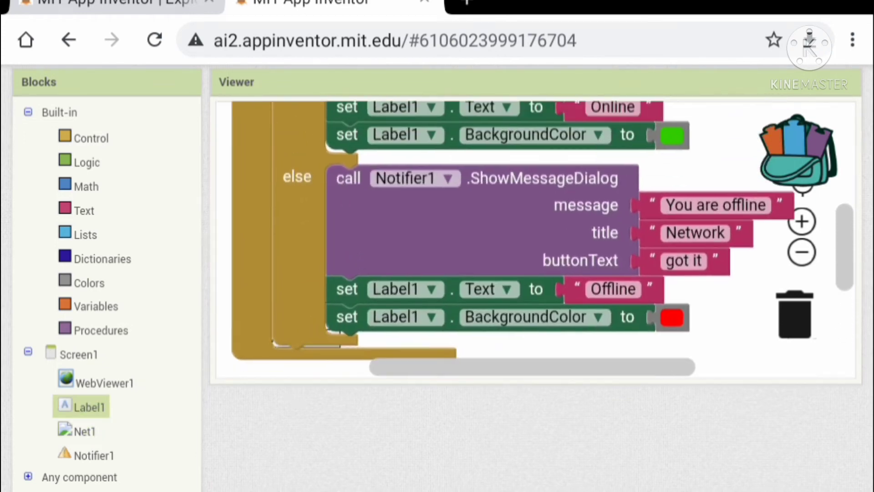
{"action": "scroll", "coordinate": [533, 239], "scroll_direction": "up", "scroll_amount": 2}
{"action": "right_click", "coordinate": [356, 150]}
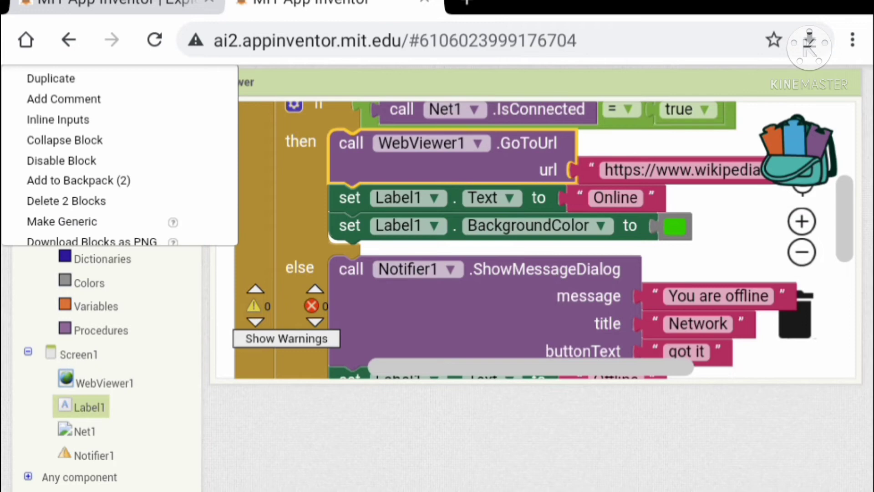
{"action": "left_click", "coordinate": [51, 78]}
{"action": "mouse_move", "coordinate": [373, 184]}
{"action": "left_mouse_down"}
{"action": "mouse_move", "coordinate": [400, 131]}
{"action": "mouse_move", "coordinate": [302, 316]}
{"action": "left_mouse_up"}
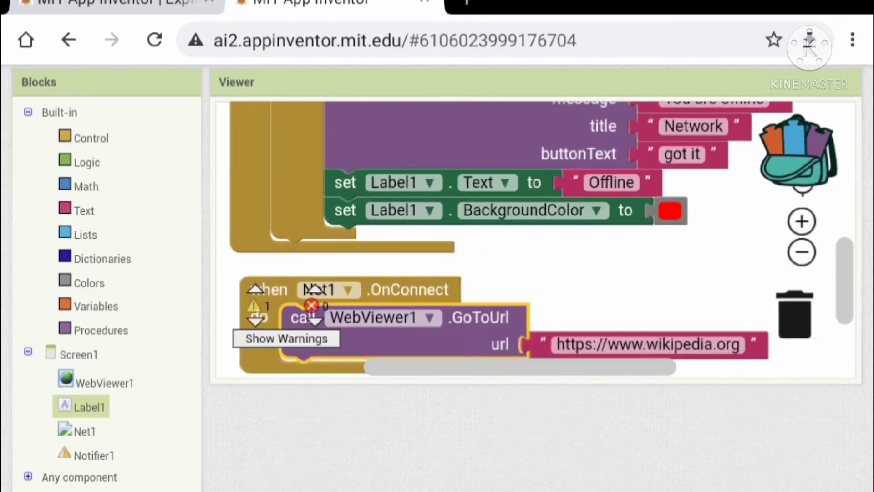
{"action": "left_click_drag", "start_coordinate": [478, 327], "coordinate": [540, 233]}
{"action": "scroll", "coordinate": [533, 240], "scroll_direction": "up", "scroll_amount": 1}
{"action": "scroll", "coordinate": [533, 239], "scroll_direction": "up", "scroll_amount": 2}
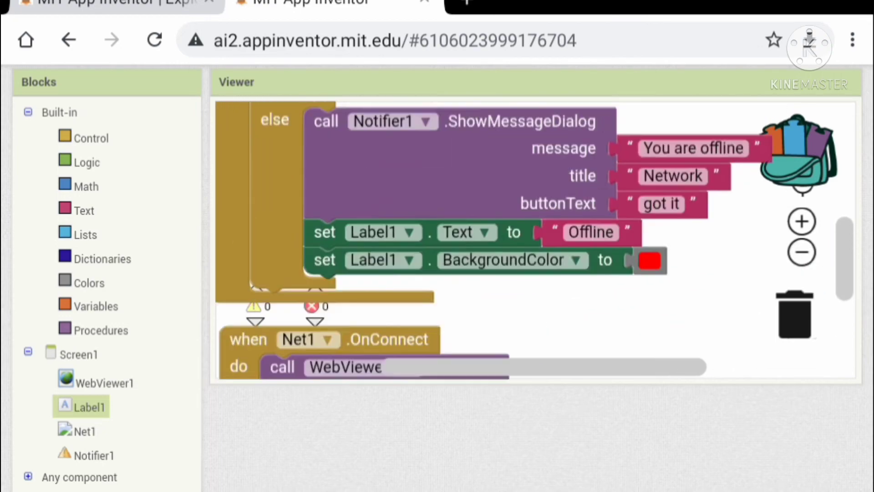
{"action": "scroll", "coordinate": [533, 239], "scroll_direction": "up", "scroll_amount": 3}
{"action": "scroll", "coordinate": [533, 239], "scroll_direction": "up", "scroll_amount": 2}
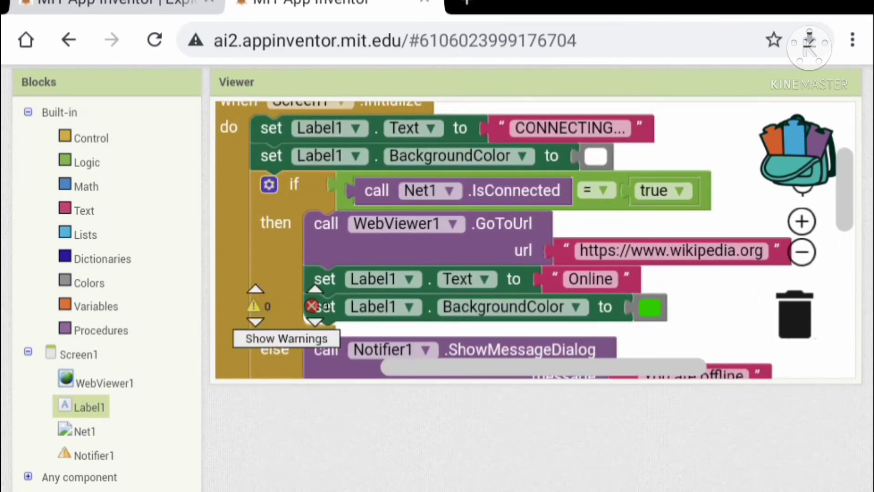
{"action": "scroll", "coordinate": [533, 239], "scroll_direction": "down", "scroll_amount": 2}
{"action": "scroll", "coordinate": [532, 239], "scroll_direction": "down", "scroll_amount": 1}
Step: Copy the Label1 'Online' text setter and the green background setter beneath it
{"action": "right_click", "coordinate": [321, 203]}
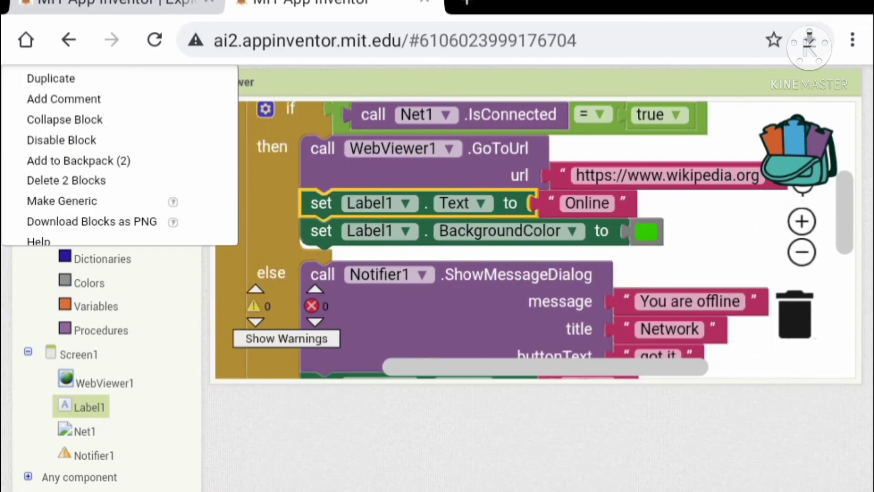
{"action": "left_click", "coordinate": [51, 78]}
{"action": "mouse_move", "coordinate": [337, 244]}
{"action": "left_mouse_down"}
{"action": "mouse_move", "coordinate": [437, 289]}
{"action": "mouse_move", "coordinate": [526, 238]}
{"action": "left_mouse_up"}
{"action": "left_click", "coordinate": [320, 231]}
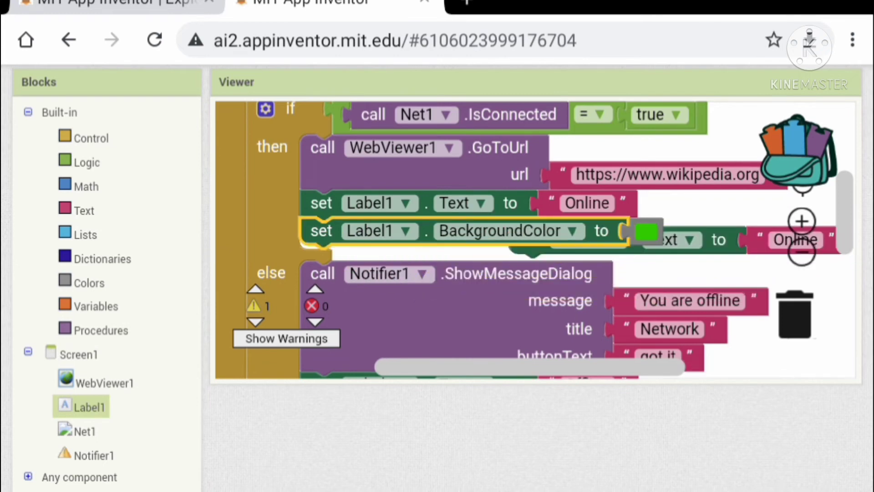
{"action": "right_click", "coordinate": [321, 230]}
{"action": "left_click", "coordinate": [50, 78]}
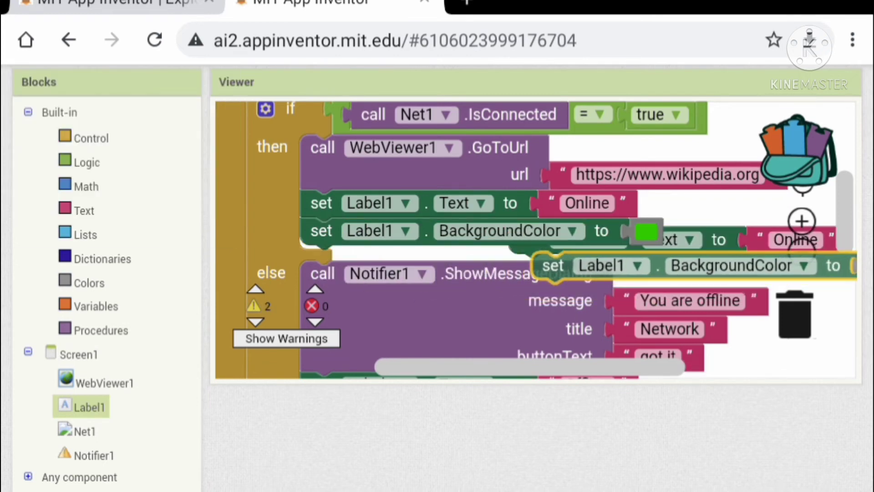
{"action": "mouse_move", "coordinate": [338, 244]}
{"action": "left_mouse_down"}
{"action": "mouse_move", "coordinate": [546, 265]}
{"action": "mouse_move", "coordinate": [462, 301]}
{"action": "left_mouse_up"}
{"action": "scroll", "coordinate": [533, 239], "scroll_direction": "down", "scroll_amount": 3}
{"action": "left_click_drag", "start_coordinate": [507, 127], "coordinate": [340, 264]}
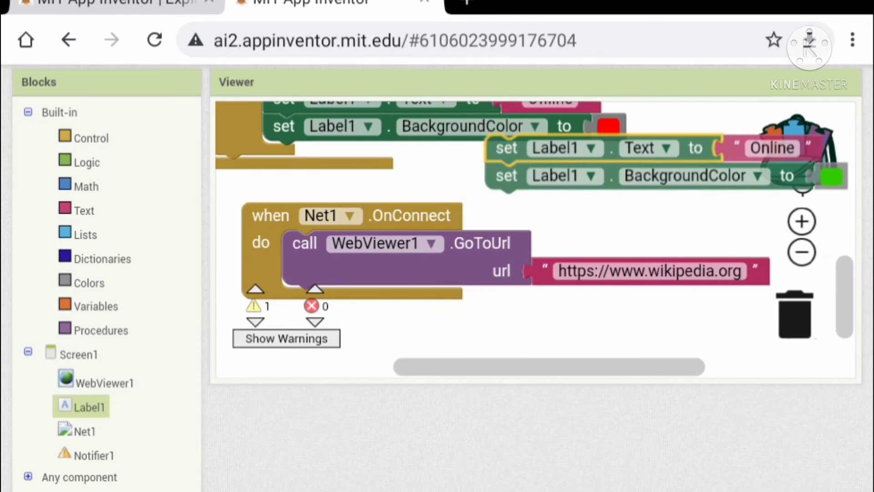
{"action": "scroll", "coordinate": [533, 239], "scroll_direction": "down", "scroll_amount": 1}
{"action": "scroll", "coordinate": [533, 239], "scroll_direction": "up", "scroll_amount": 1}
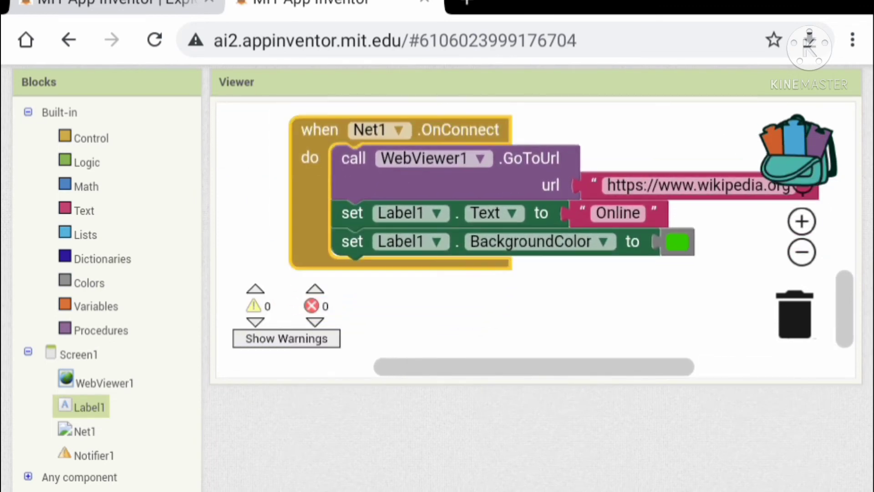
{"action": "scroll", "coordinate": [533, 239], "scroll_direction": "right", "scroll_amount": 1}
{"action": "scroll", "coordinate": [532, 239], "scroll_direction": "up", "scroll_amount": 5}
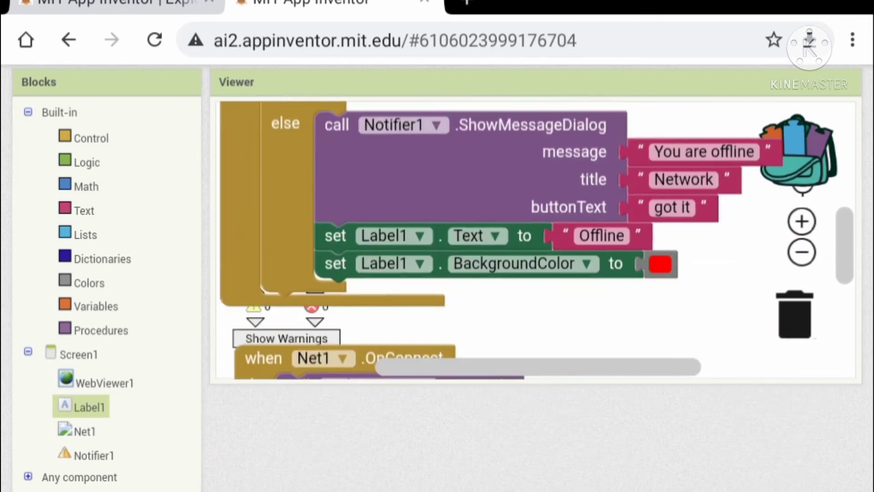
Step: Duplicate the 'You are offline' dialog block and the Label1 'Offline' text setter
{"action": "right_click", "coordinate": [457, 198]}
{"action": "left_click", "coordinate": [51, 78]}
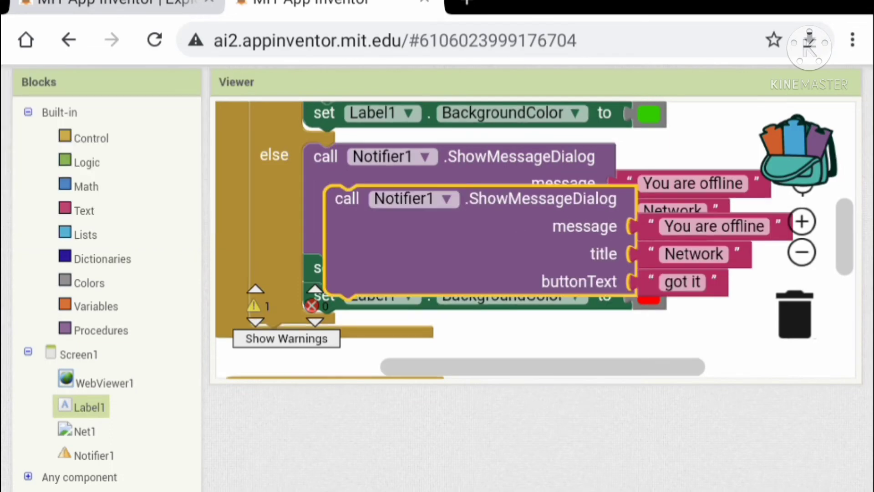
{"action": "left_click_drag", "start_coordinate": [338, 197], "coordinate": [387, 153]}
{"action": "right_click", "coordinate": [325, 267]}
{"action": "left_click", "coordinate": [51, 78]}
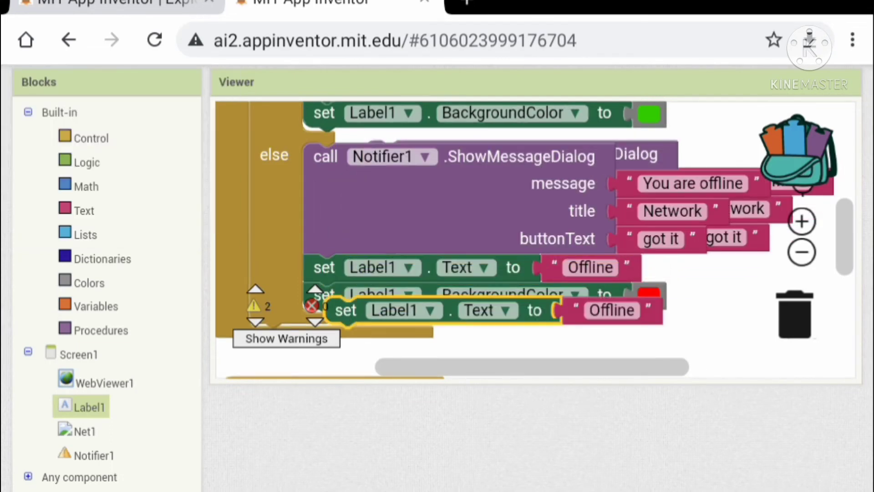
{"action": "mouse_move", "coordinate": [344, 308]}
{"action": "left_mouse_down"}
{"action": "mouse_move", "coordinate": [471, 294]}
{"action": "mouse_move", "coordinate": [468, 280]}
{"action": "left_mouse_up"}
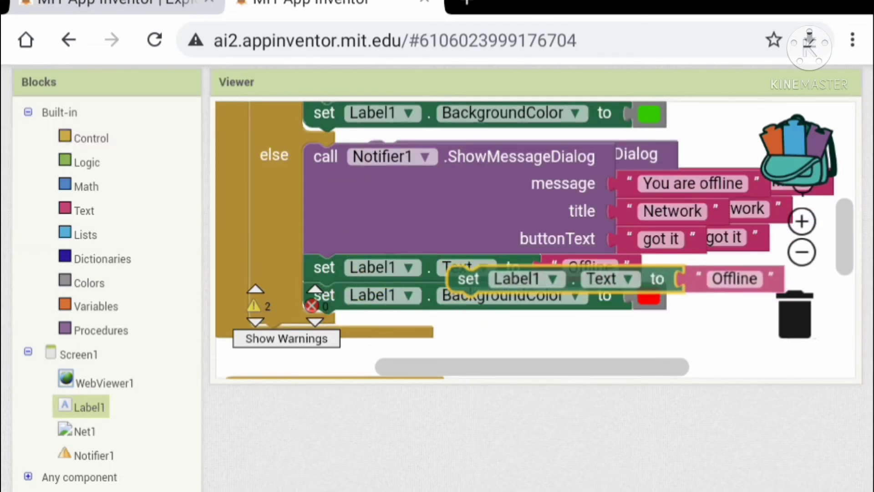
Step: Copy the red background setter and stack both setters under the copied dialog
{"action": "right_click", "coordinate": [325, 294]}
{"action": "left_click", "coordinate": [50, 77]}
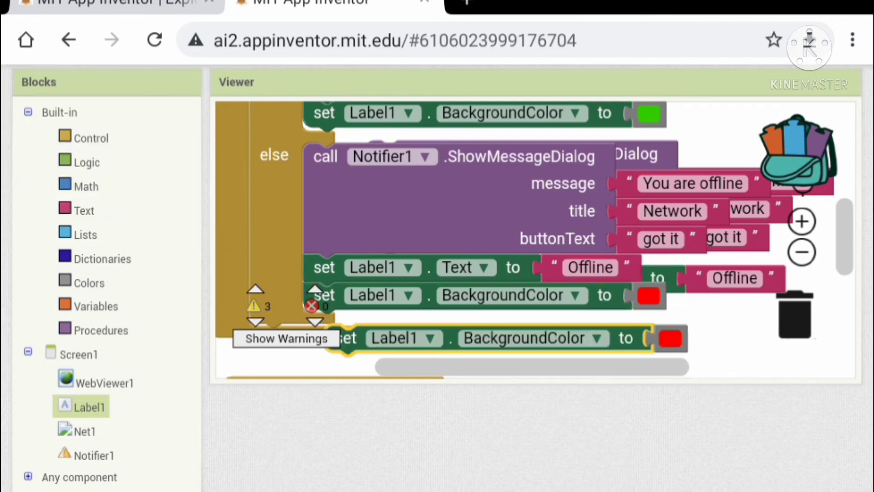
{"action": "left_click_drag", "start_coordinate": [351, 337], "coordinate": [455, 333]}
{"action": "left_click_drag", "start_coordinate": [468, 278], "coordinate": [454, 304]}
{"action": "left_click_drag", "start_coordinate": [635, 154], "coordinate": [652, 165]}
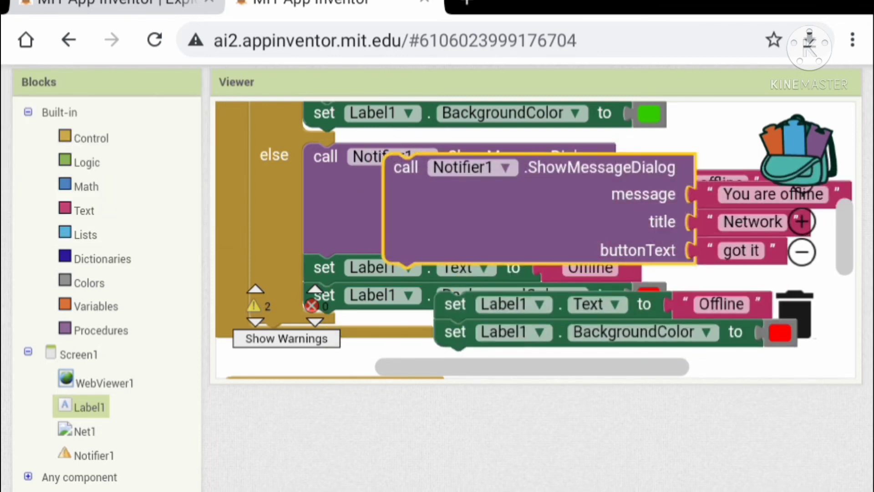
{"action": "mouse_move", "coordinate": [453, 304]}
{"action": "left_mouse_down"}
{"action": "mouse_move", "coordinate": [419, 279]}
{"action": "mouse_move", "coordinate": [400, 279]}
{"action": "left_mouse_up"}
{"action": "left_click_drag", "start_coordinate": [401, 166], "coordinate": [404, 337]}
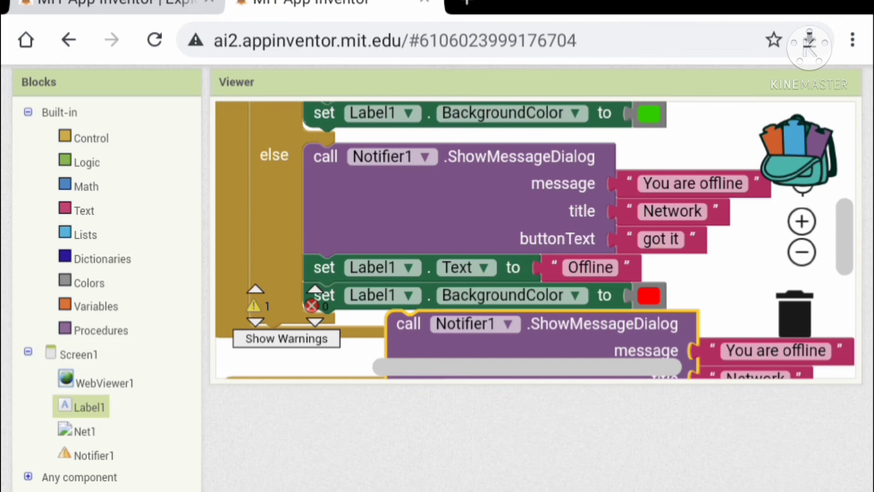
{"action": "scroll", "coordinate": [536, 239], "scroll_direction": "down", "scroll_amount": 5}
{"action": "scroll", "coordinate": [537, 239], "scroll_direction": "down", "scroll_amount": 2}
Step: Add a 'when Net1.OnDisconnect' event and bring the offline stack to it
{"action": "left_click", "coordinate": [85, 431]}
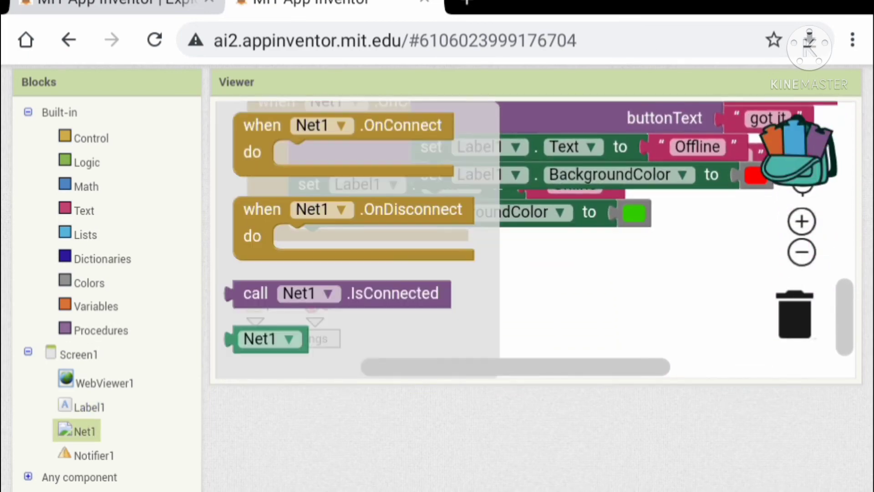
{"action": "mouse_move", "coordinate": [260, 207]}
{"action": "left_mouse_down"}
{"action": "mouse_move", "coordinate": [332, 240]}
{"action": "mouse_move", "coordinate": [279, 278]}
{"action": "left_mouse_up"}
{"action": "left_click_drag", "start_coordinate": [662, 118], "coordinate": [662, 225]}
{"action": "left_click_drag", "start_coordinate": [663, 142], "coordinate": [502, 318]}
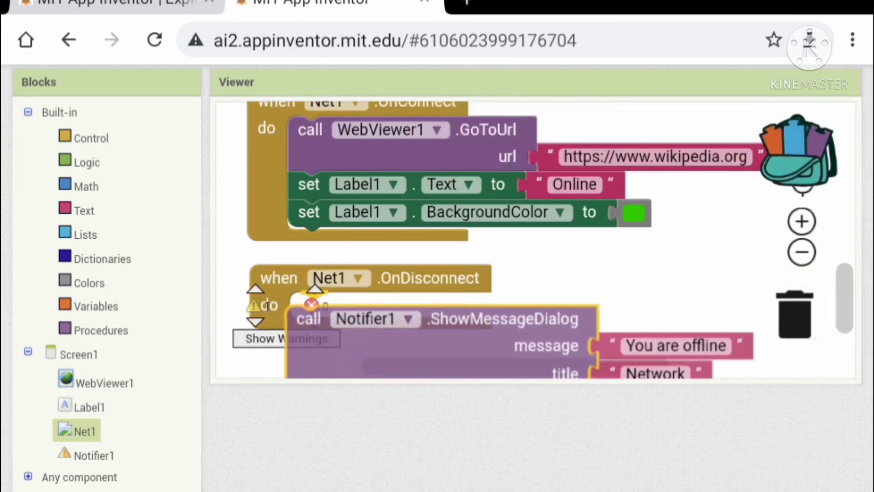
{"action": "scroll", "coordinate": [537, 239], "scroll_direction": "down", "scroll_amount": 3}
{"action": "scroll", "coordinate": [437, 273], "scroll_direction": "up", "scroll_amount": 2}
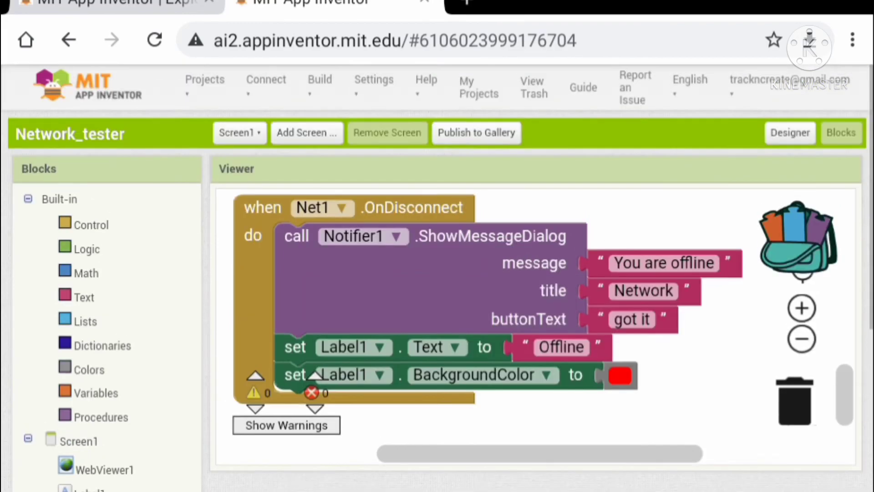